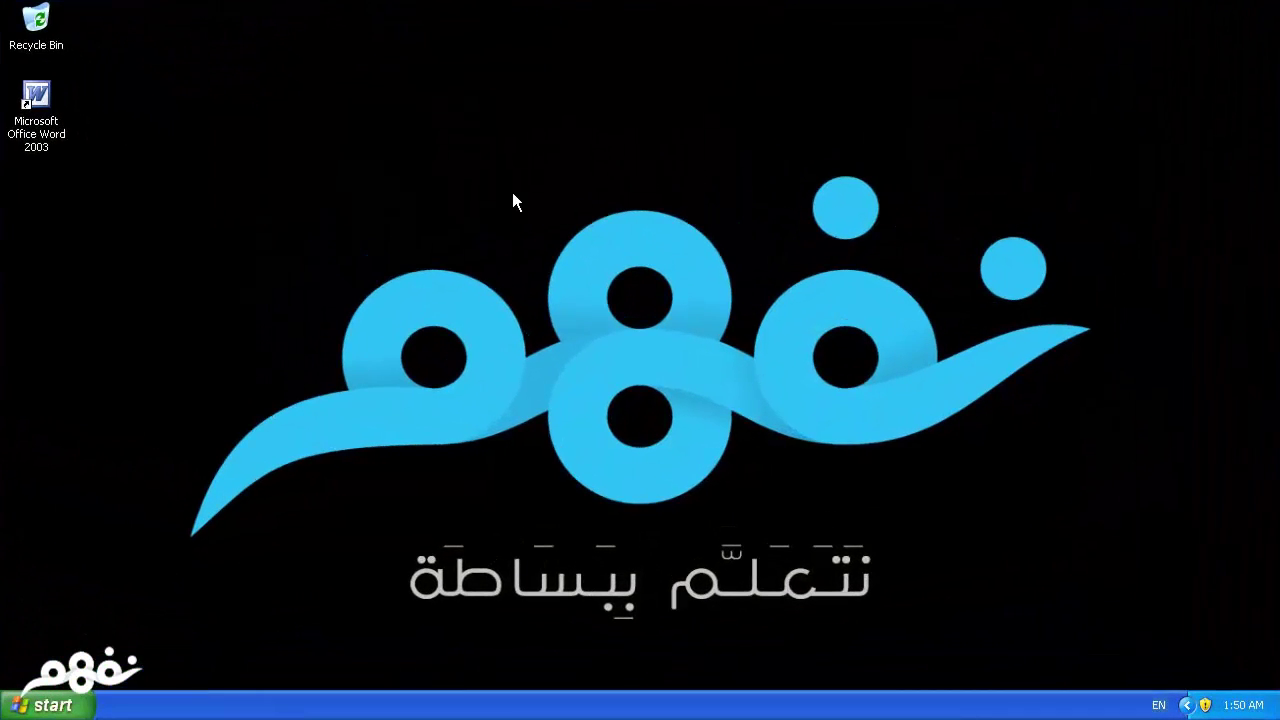
Open Microsoft Office Word 2003 and create a new blank document
{"action": "double_click", "coordinate": [47, 143]}
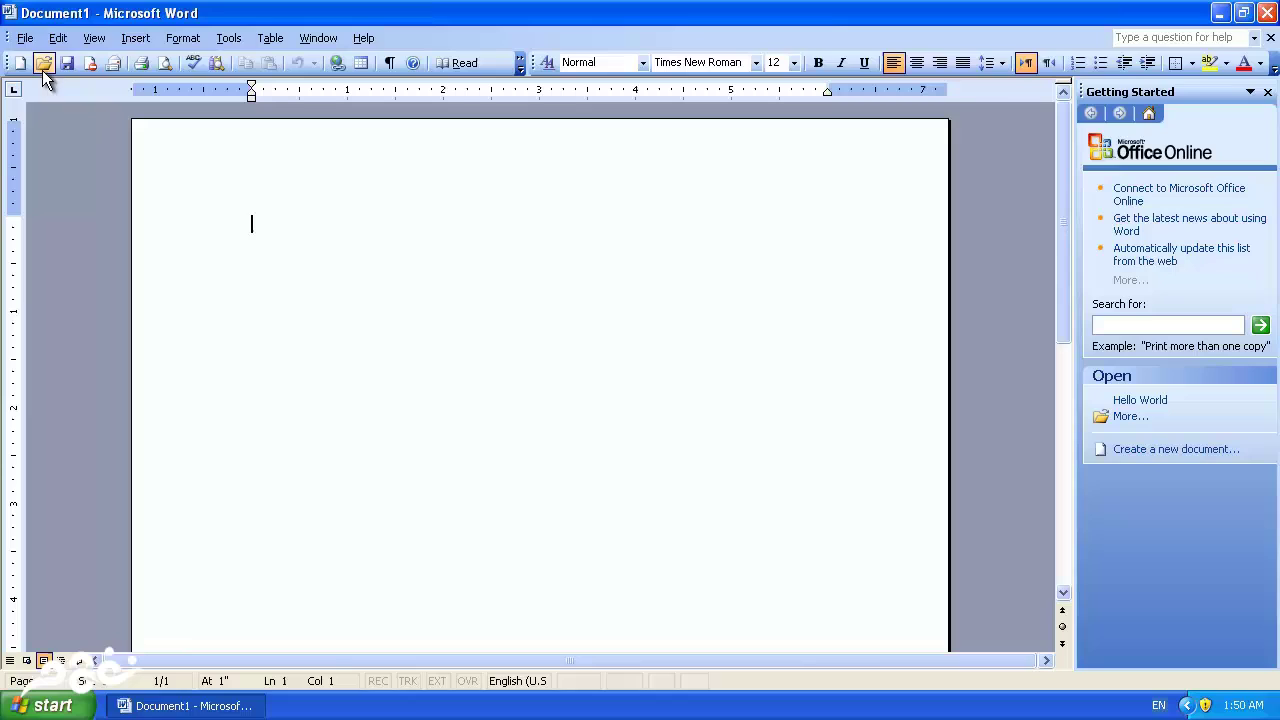
{"action": "left_click", "coordinate": [24, 40]}
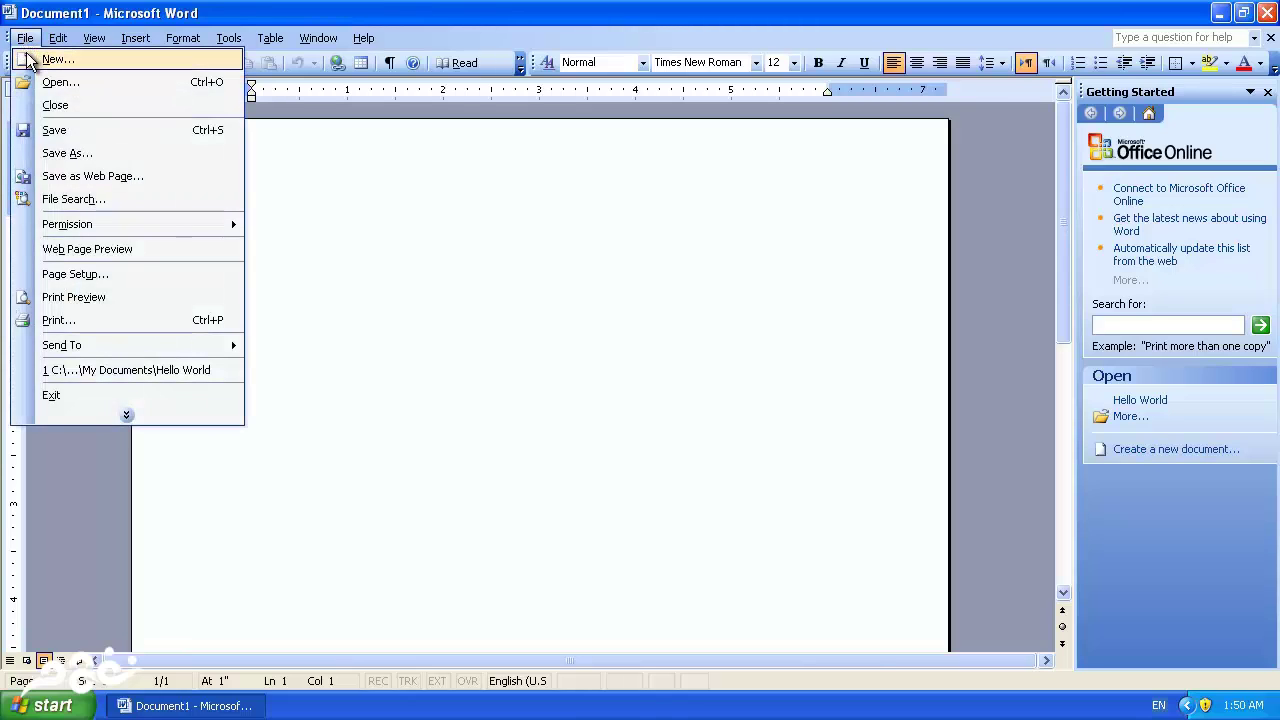
{"action": "left_click", "coordinate": [55, 59]}
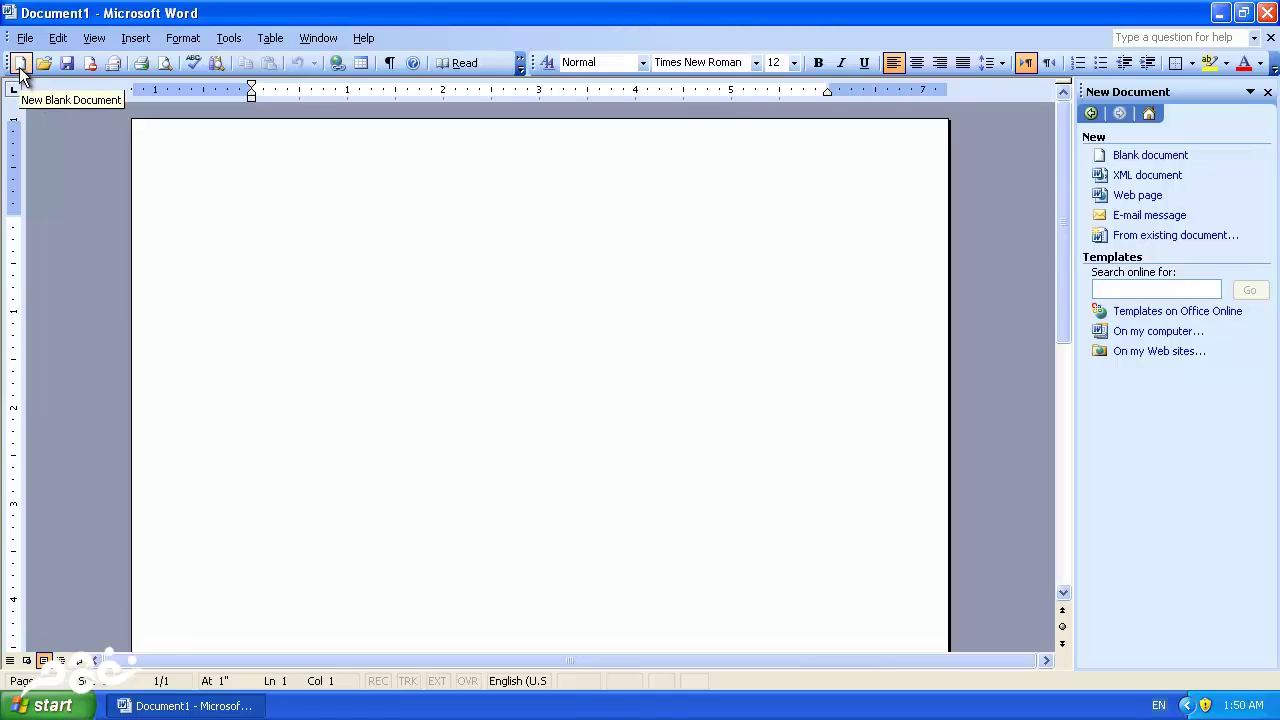
{"action": "left_click", "coordinate": [20, 64]}
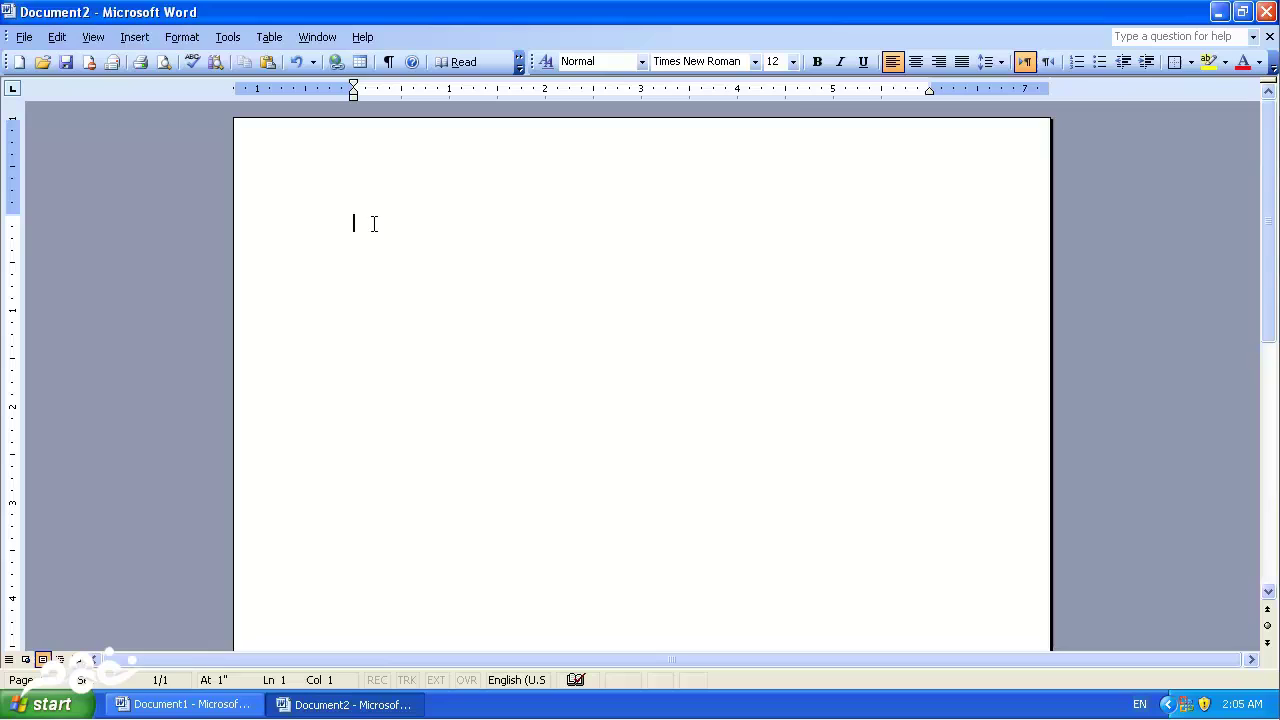
Enter "Hello World, this is a test.", leave a blank line, and paste the copied "The quick brown fox" paragraphs below it
{"action": "type", "text": "Hello "}
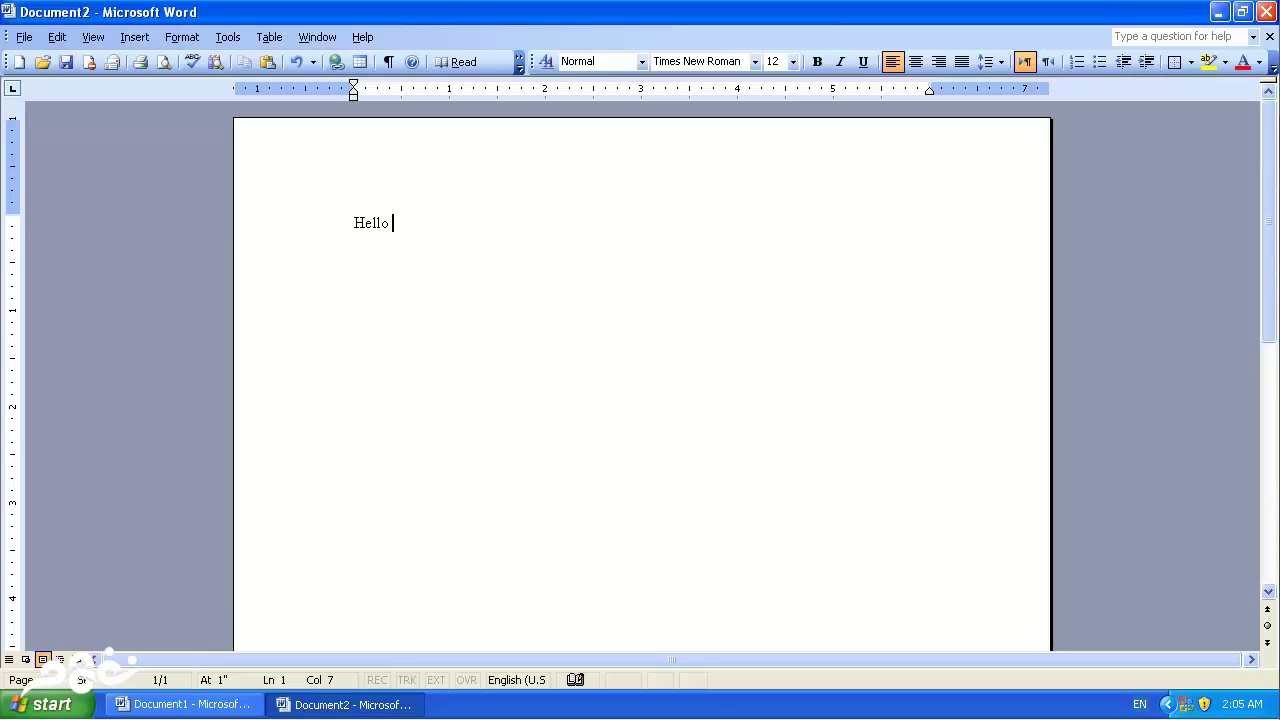
{"action": "type", "text": "World, this is a test."}
{"action": "key", "text": "Return"}
{"action": "key", "text": "Return"}
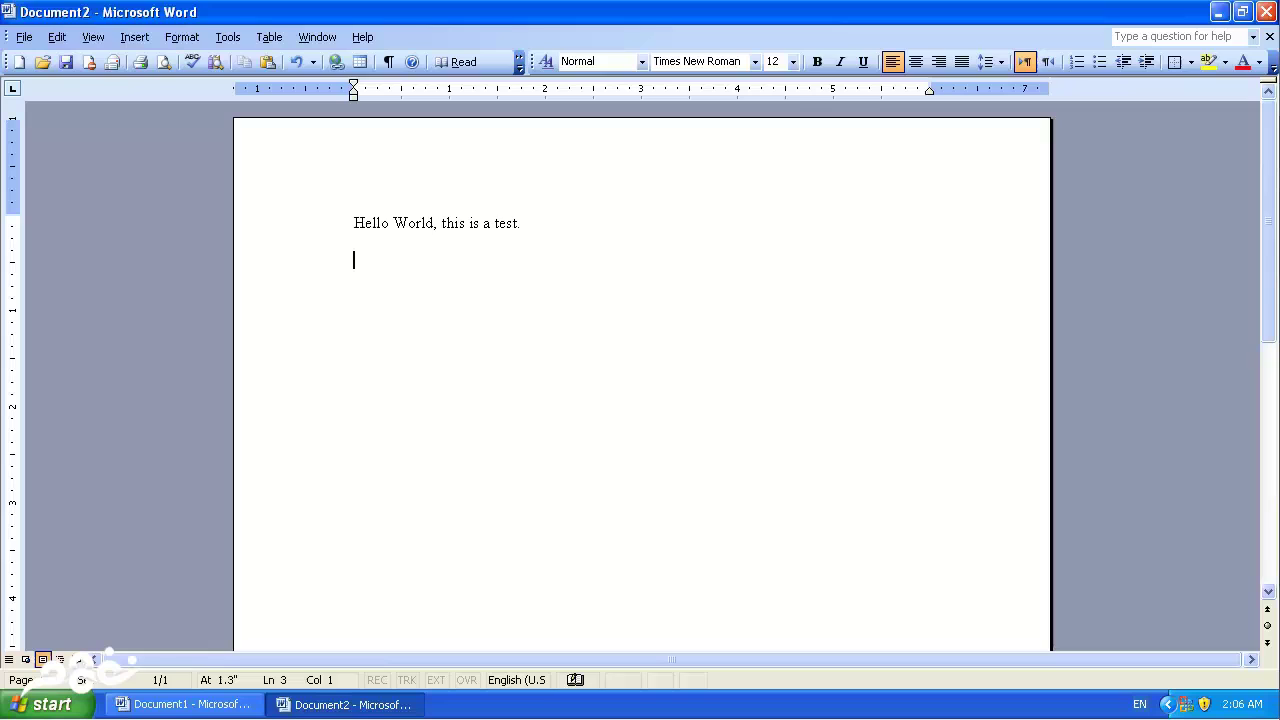
{"action": "key", "text": "ctrl+v"}
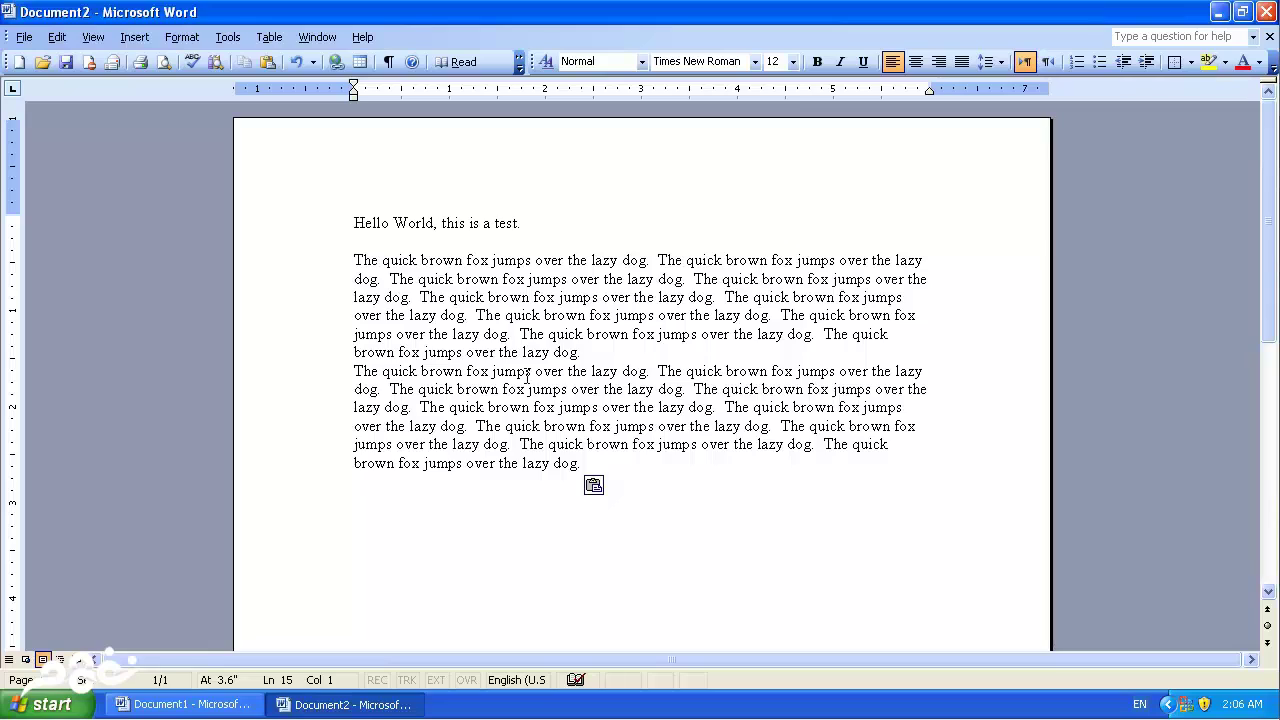
Add two empty paragraphs after the end of the last "The quick brown fox" paragraph
{"action": "left_click", "coordinate": [595, 461]}
{"action": "key", "text": "Return"}
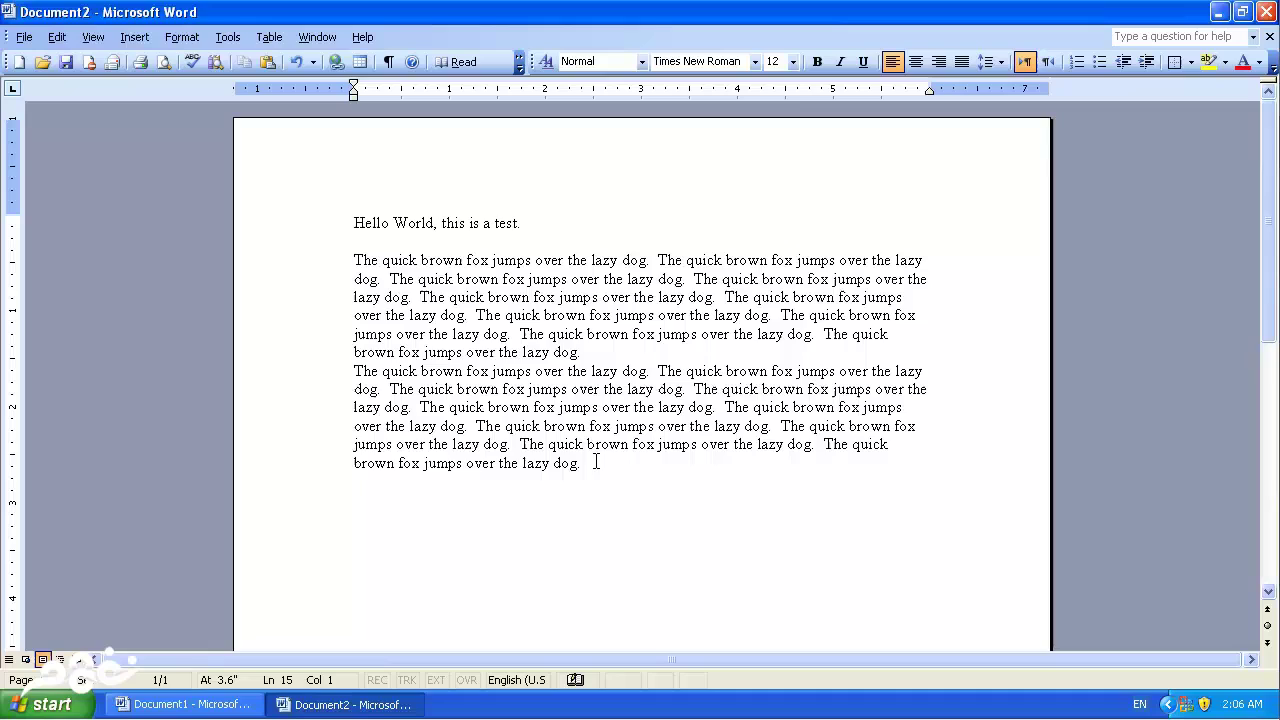
{"action": "key", "text": "Return"}
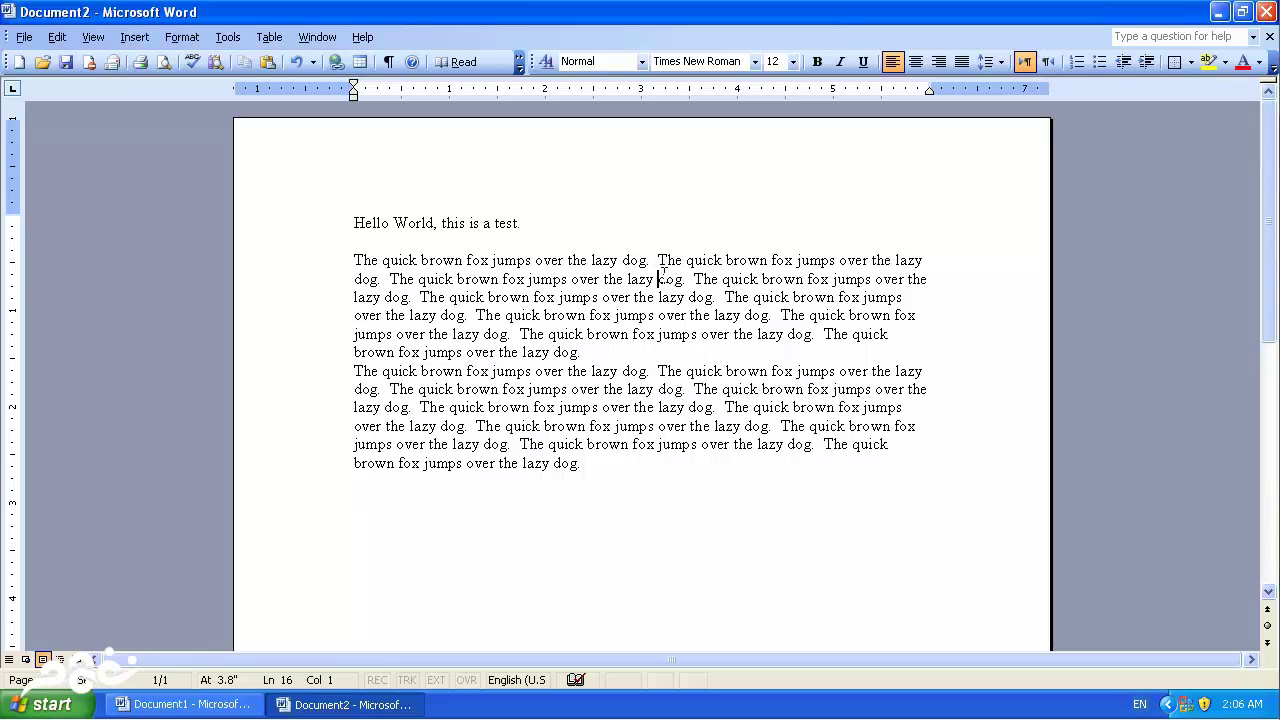
{"action": "left_click_drag", "start_coordinate": [661, 278], "coordinate": [914, 277]}
{"action": "left_click", "coordinate": [930, 260]}
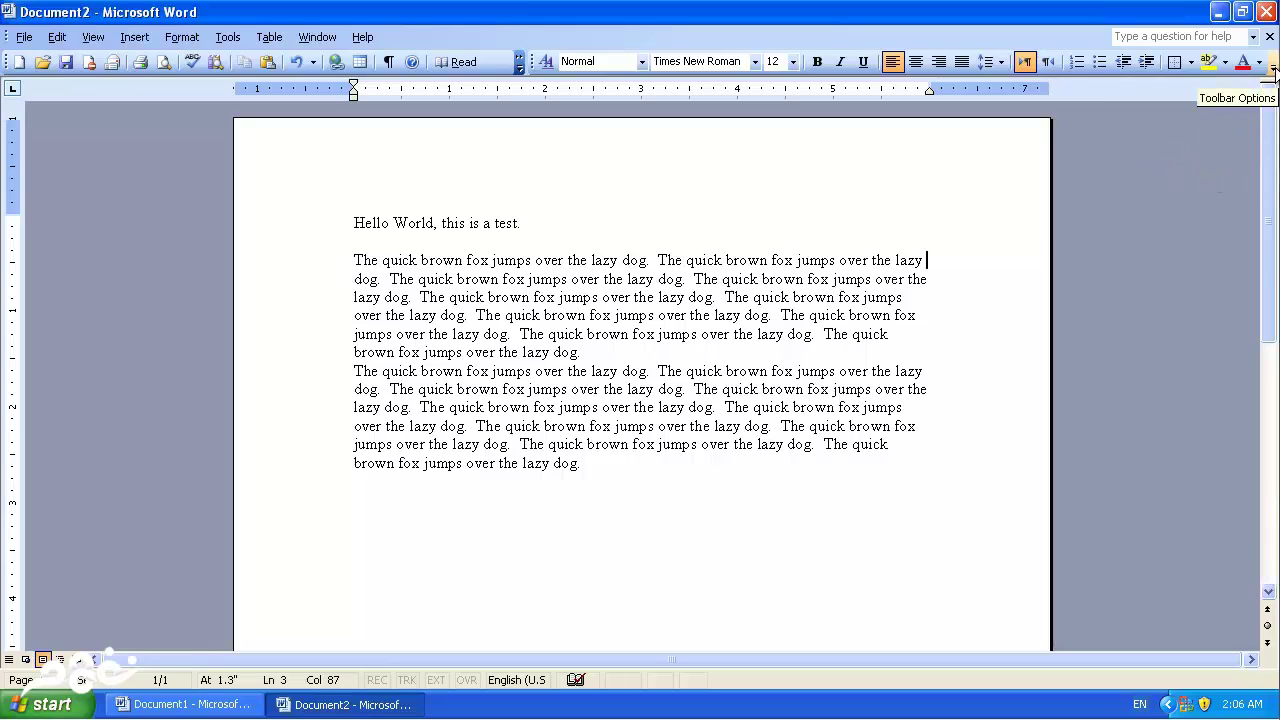
{"action": "left_click", "coordinate": [1273, 68]}
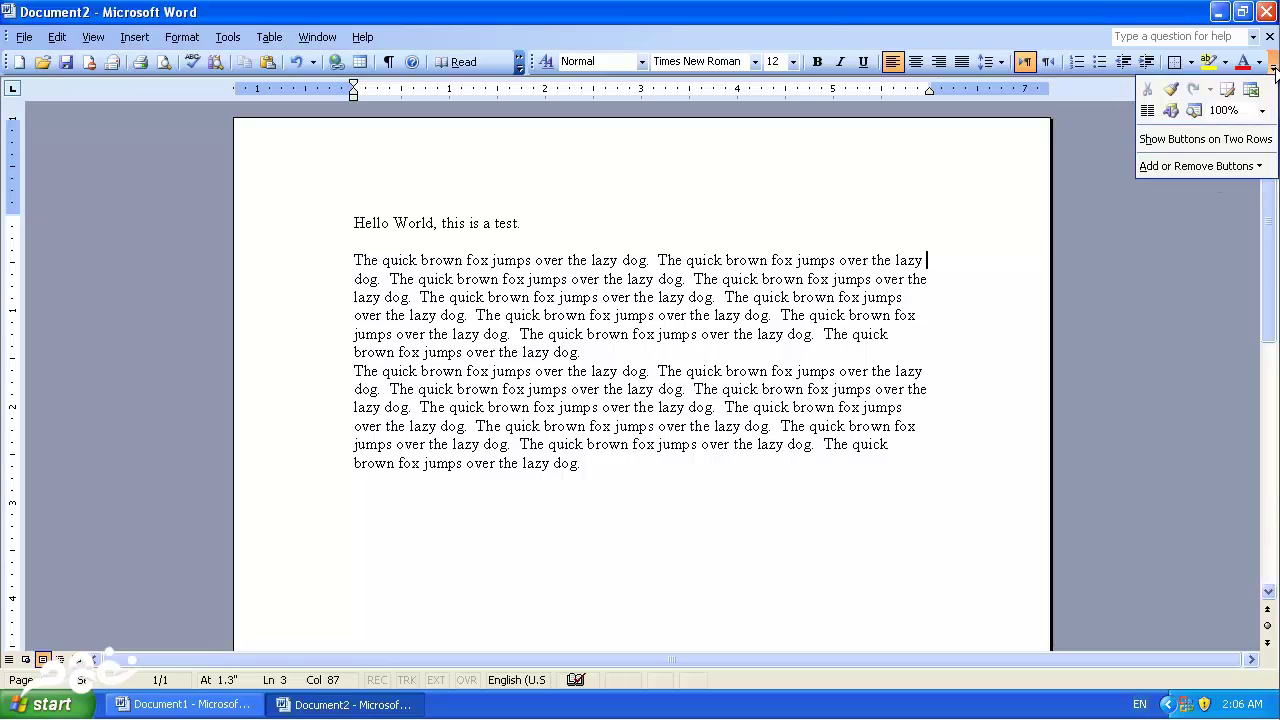
Show the formatting marks to examine the empty paragraphs below the text, and hide the marks again
{"action": "left_click", "coordinate": [391, 63]}
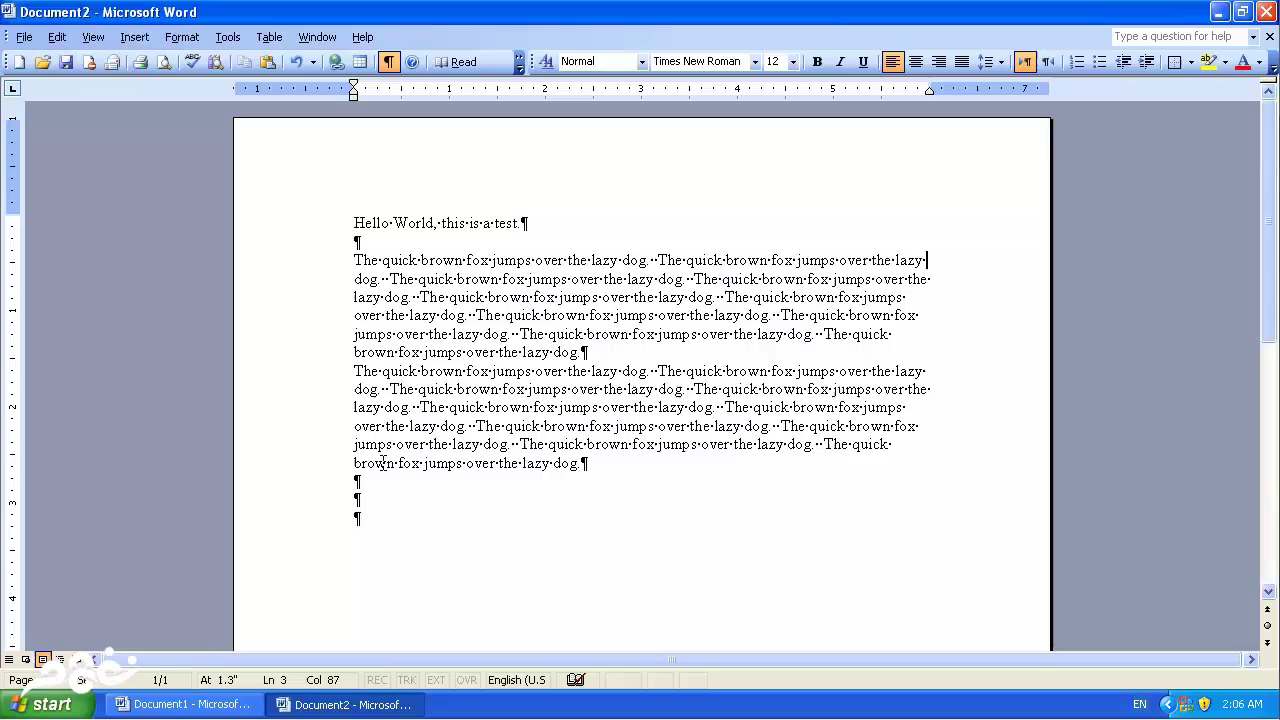
{"action": "left_click", "coordinate": [383, 505]}
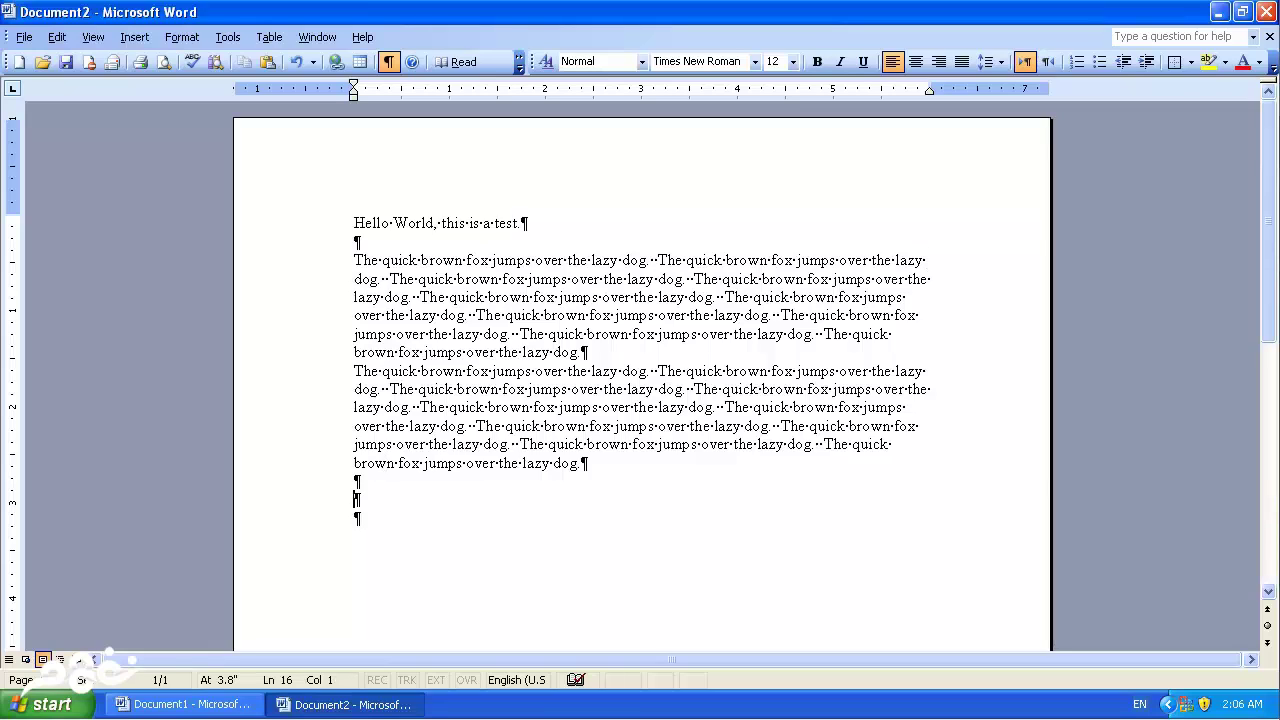
{"action": "key", "text": "Return"}
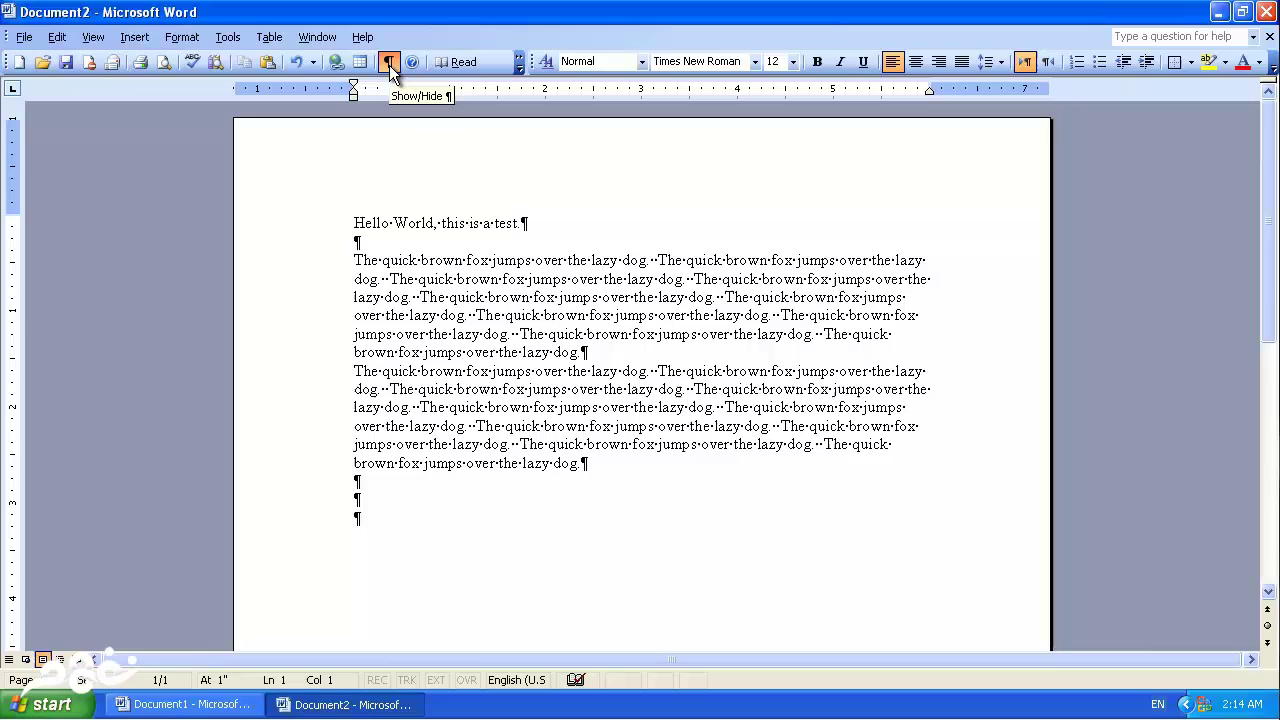
{"action": "left_click", "coordinate": [391, 68]}
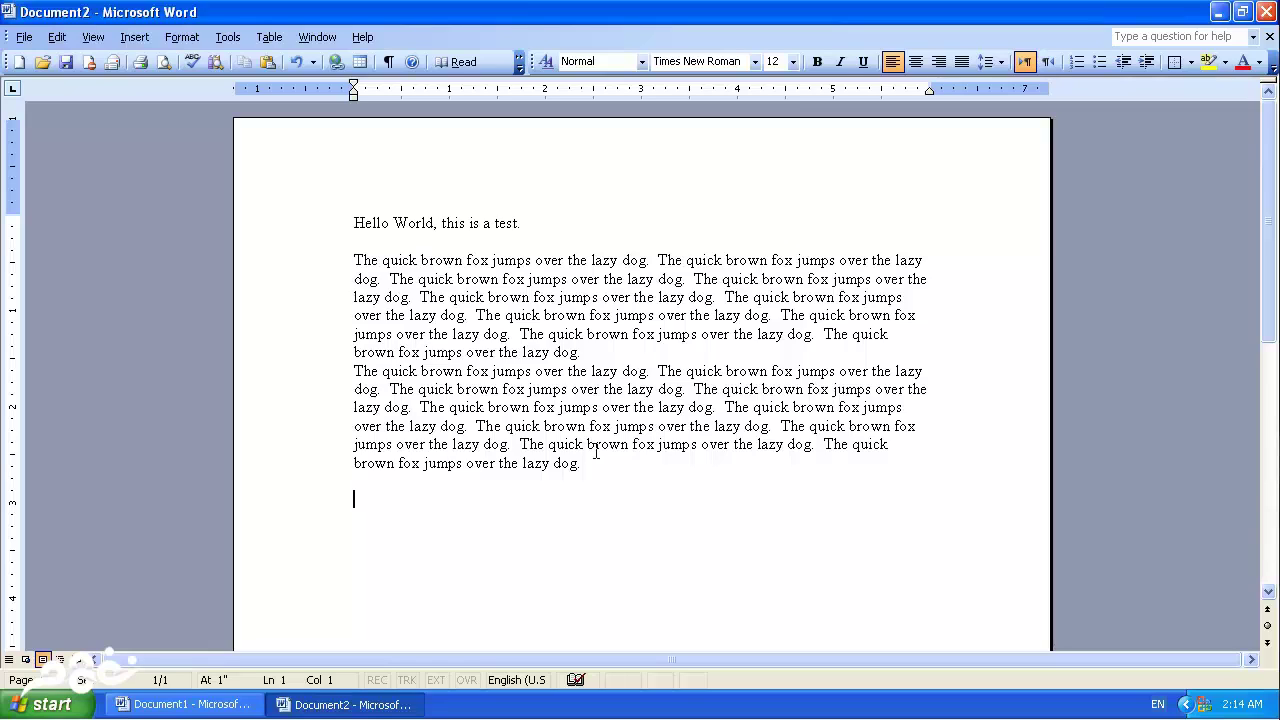
In the third sentence of the first fox paragraph, insert "the hill" after "over" and "more text here" before "over"
{"action": "left_click", "coordinate": [602, 279]}
{"action": "type", "text": "the hill the"}
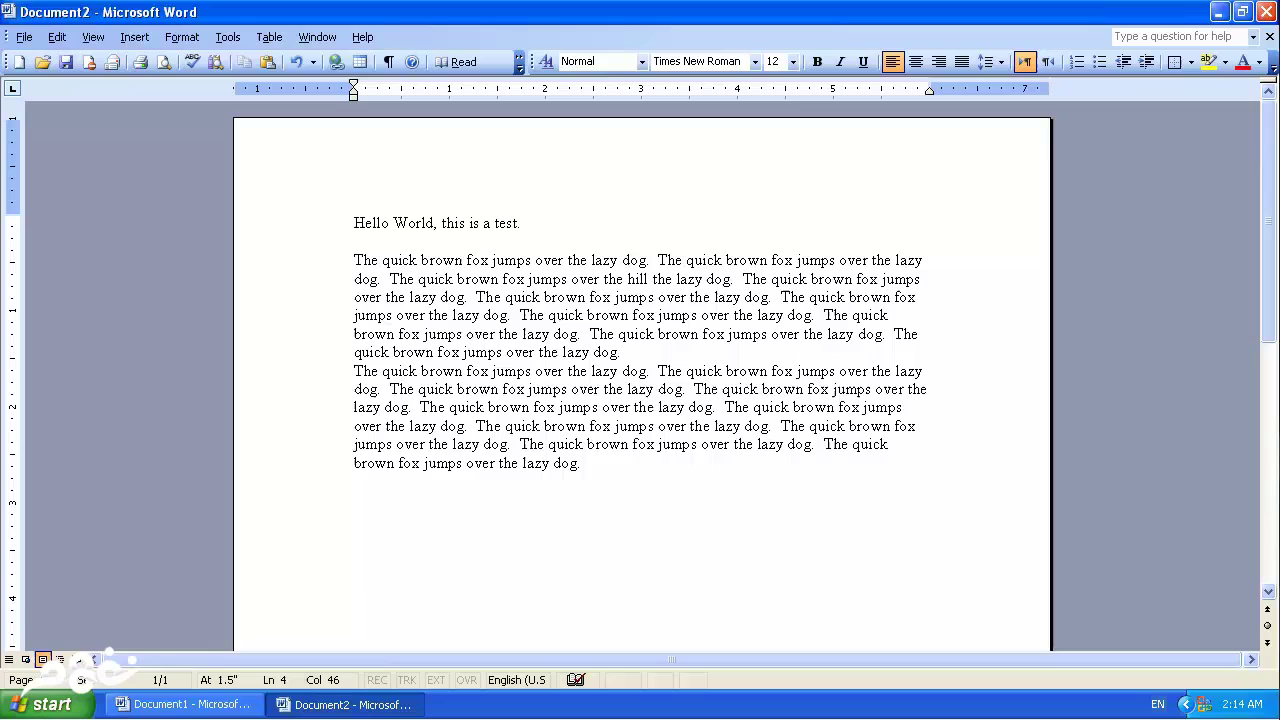
{"action": "left_click", "coordinate": [632, 279]}
{"action": "key", "text": "Left"}
{"action": "key", "text": "Left"}
{"action": "key", "text": "Left"}
{"action": "key", "text": "Left"}
{"action": "key", "text": "Left"}
{"action": "key", "text": "Left"}
{"action": "key", "text": "Left"}
{"action": "key", "text": "Left"}
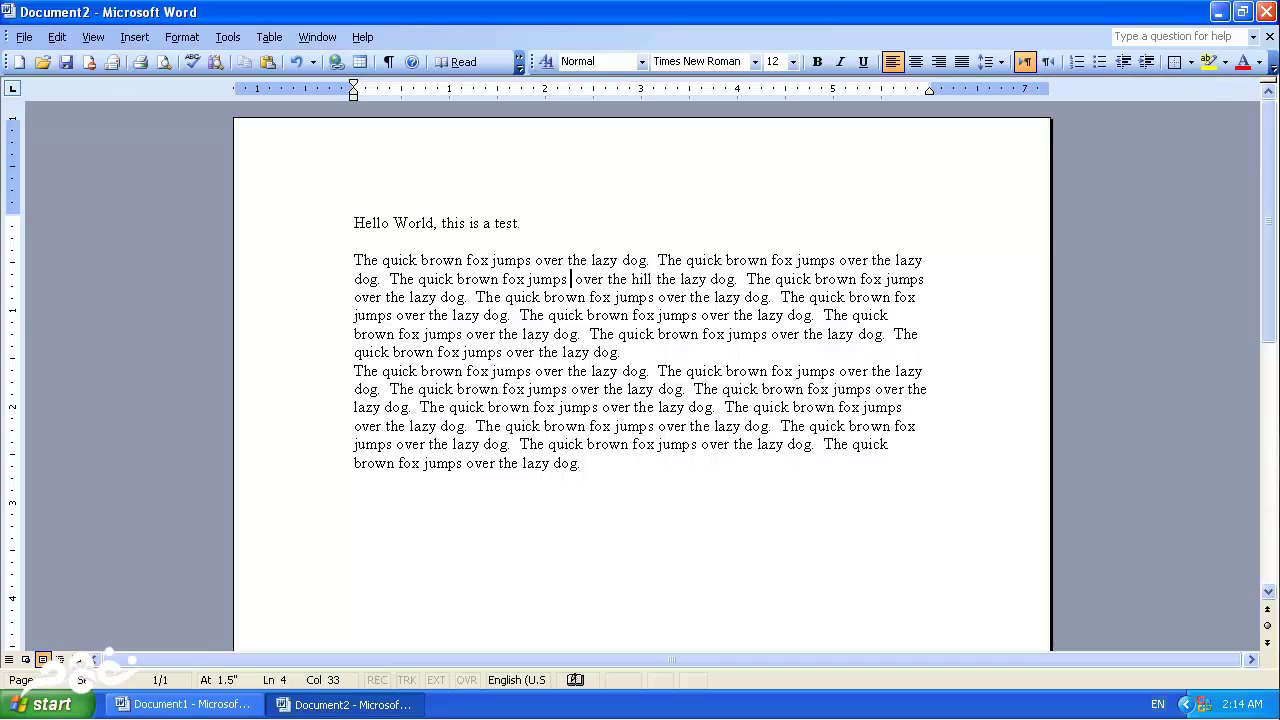
{"action": "type", "text": "more text h"}
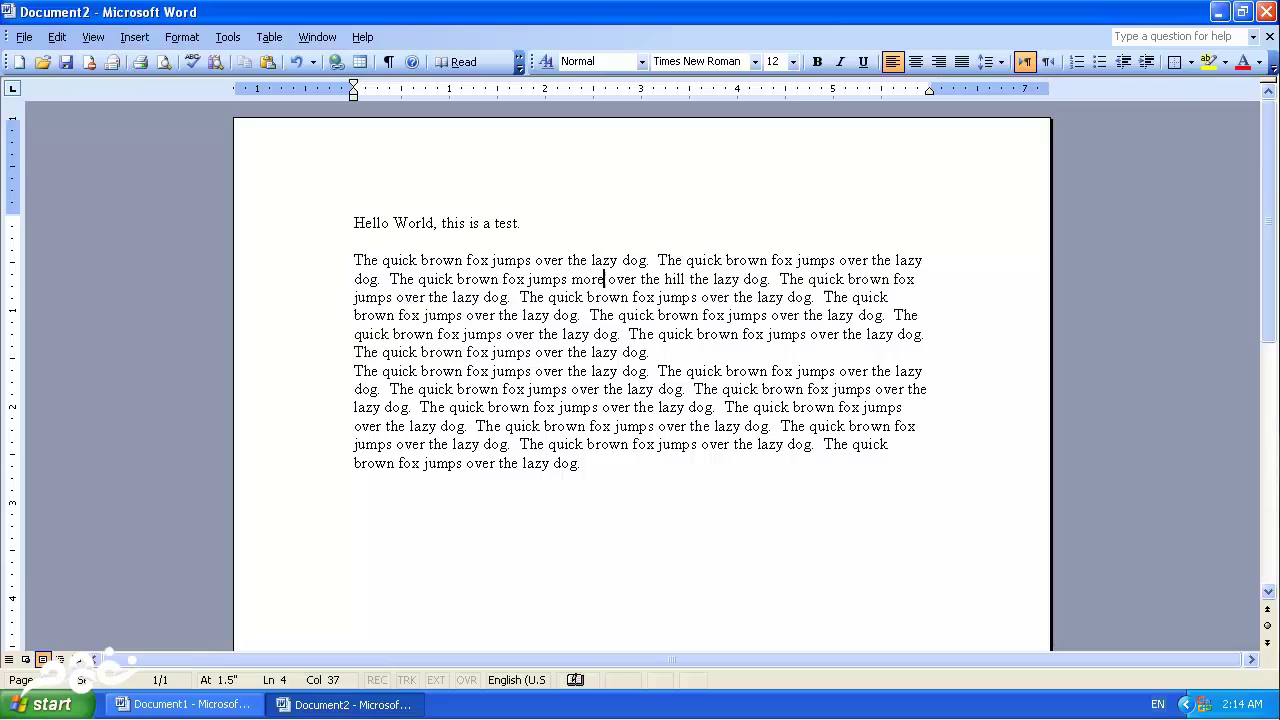
{"action": "type", "text": "ere"}
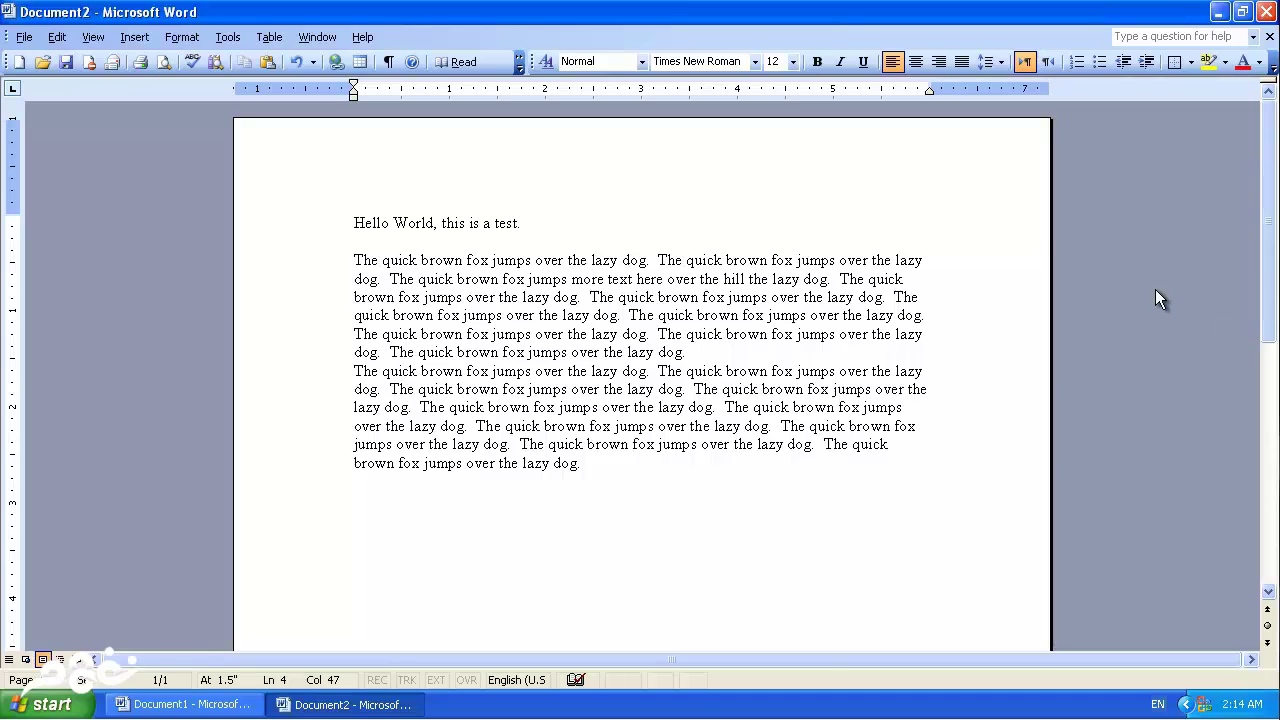
Delete the words "text here" after "more" in the third sentence of the first fox paragraph
{"action": "key", "text": "BackSpace"}
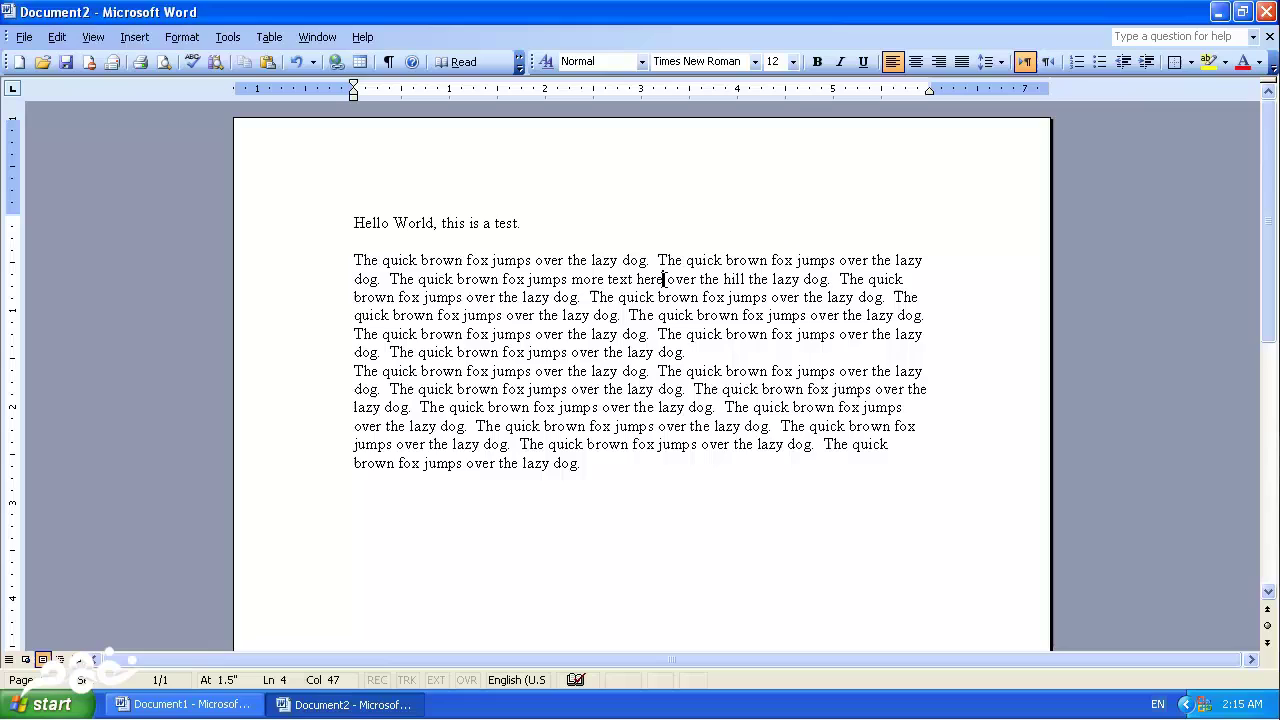
{"action": "key", "text": "BackSpace"}
{"action": "key", "text": "BackSpace"}
{"action": "key", "text": "BackSpace"}
{"action": "key", "text": "BackSpace"}
{"action": "key", "text": "BackSpace"}
{"action": "key", "text": "BackSpace"}
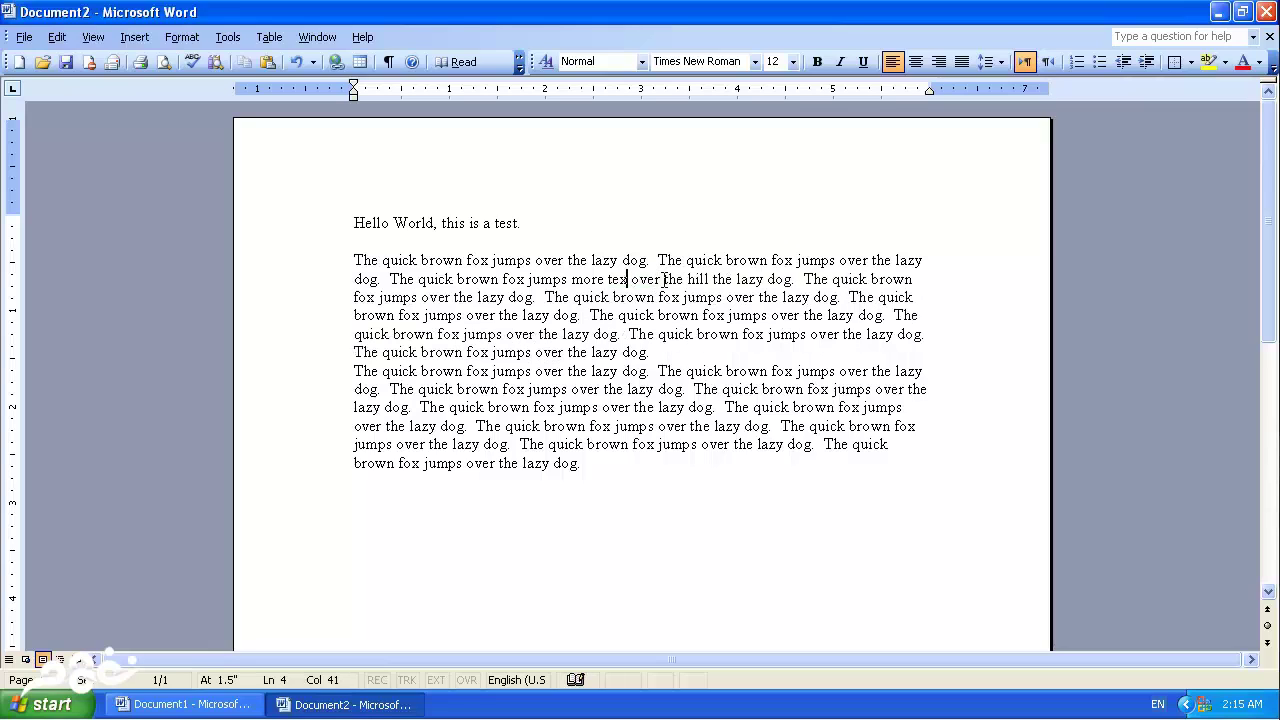
{"action": "key", "text": "BackSpace"}
{"action": "key", "text": "BackSpace"}
{"action": "key", "text": "BackSpace"}
{"action": "key", "text": "BackSpace"}
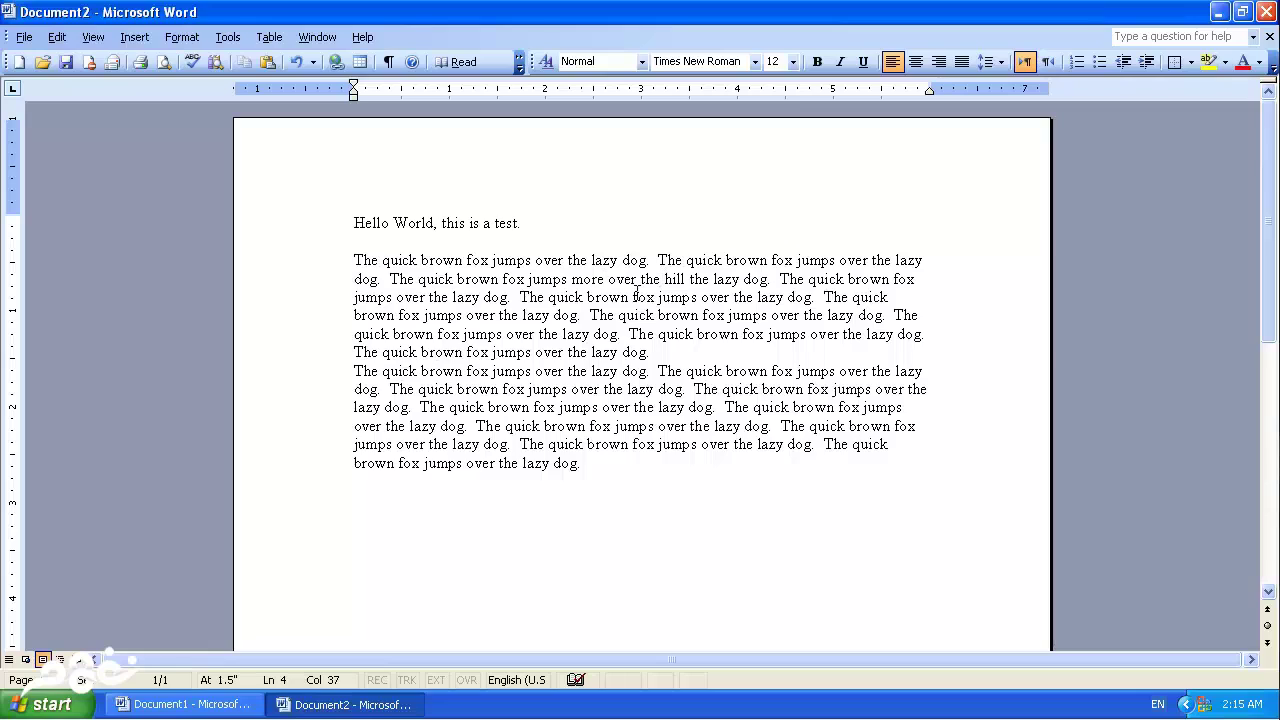
Delete the fifth and eighth "The quick brown fox jumps over the lazy dog" sentences of the first fox paragraph, keeping their periods
{"action": "left_click_drag", "start_coordinate": [521, 296], "coordinate": [811, 297]}
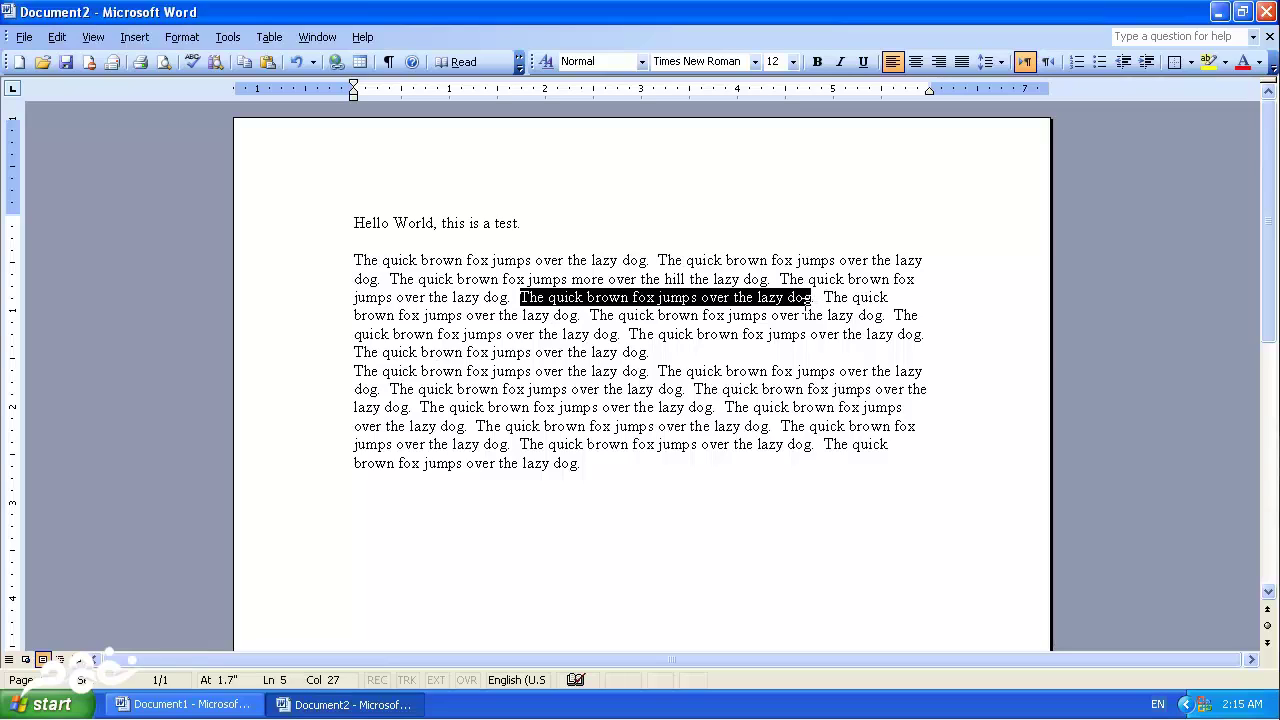
{"action": "key", "text": "Delete"}
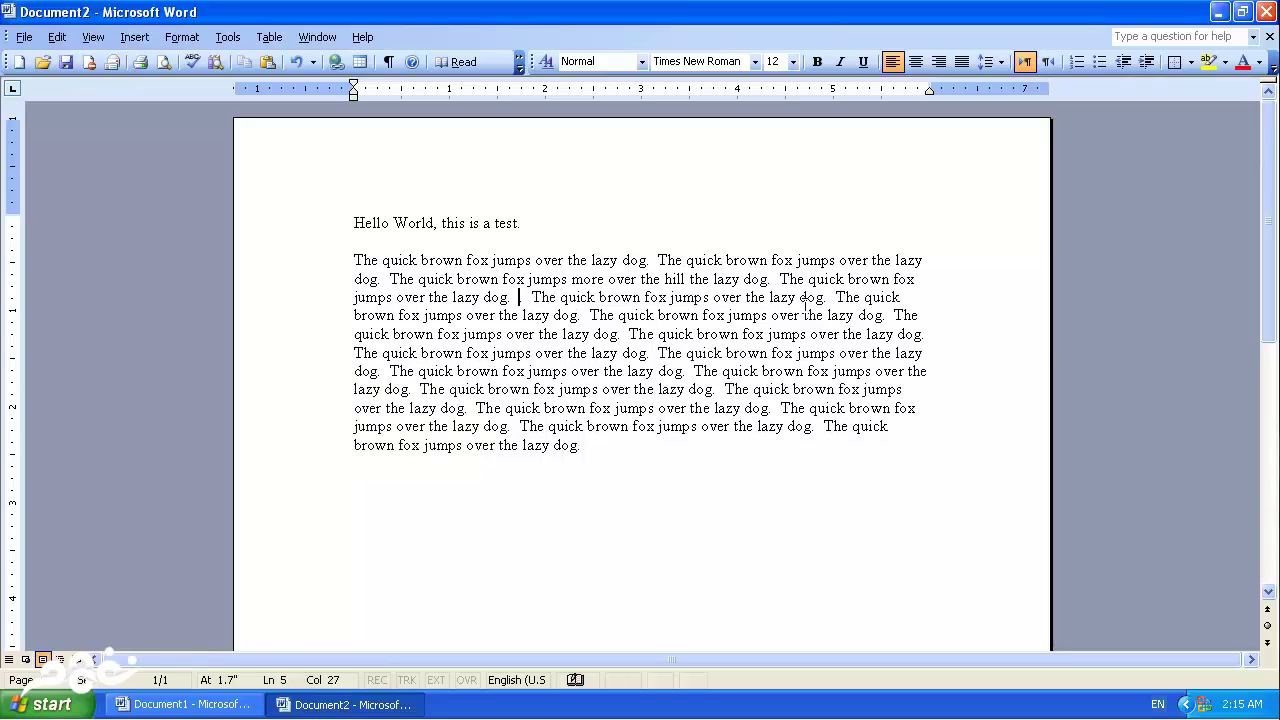
{"action": "left_click", "coordinate": [590, 315]}
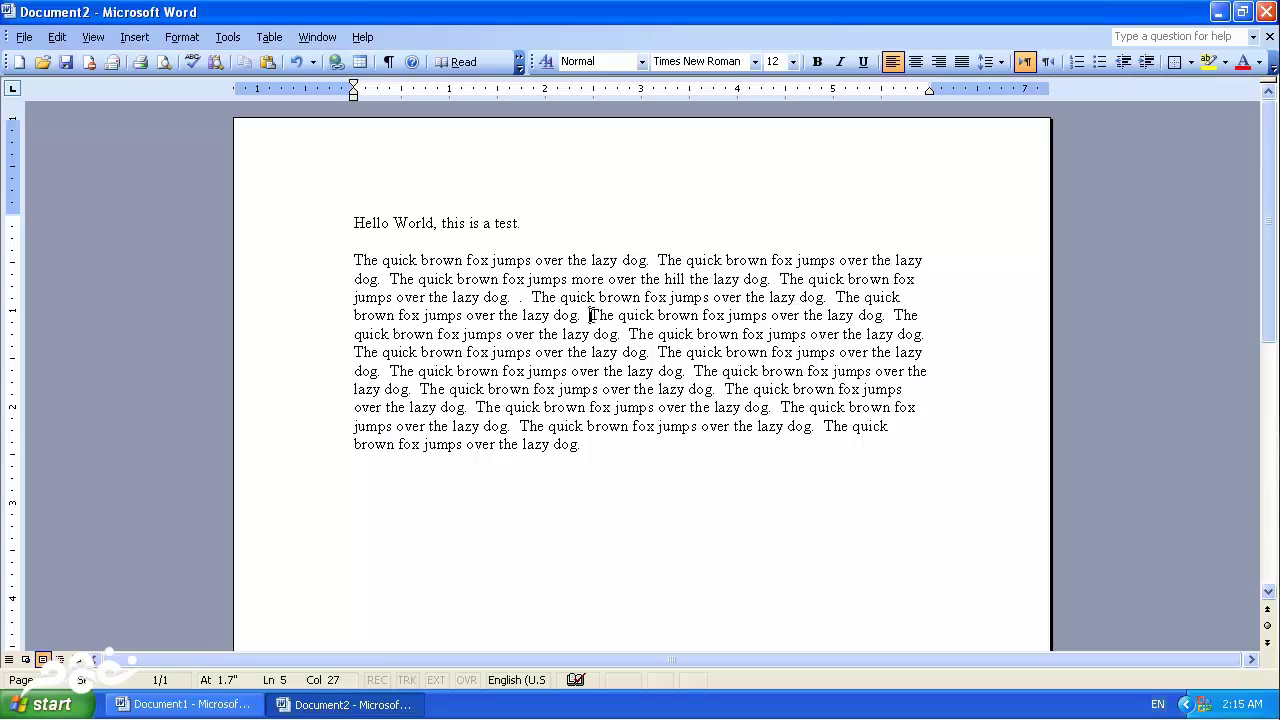
{"action": "left_click_drag", "start_coordinate": [590, 315], "coordinate": [880, 306]}
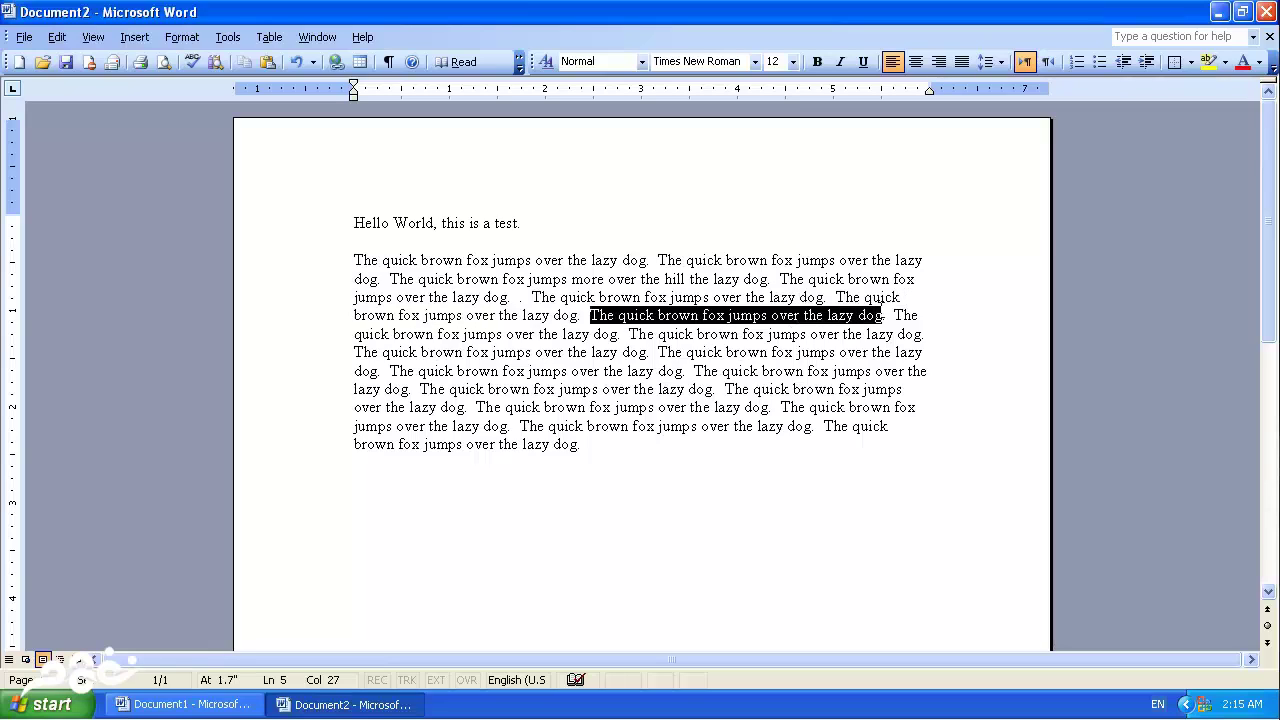
{"action": "left_click_drag", "start_coordinate": [881, 308], "coordinate": [884, 316]}
{"action": "key", "text": "Delete"}
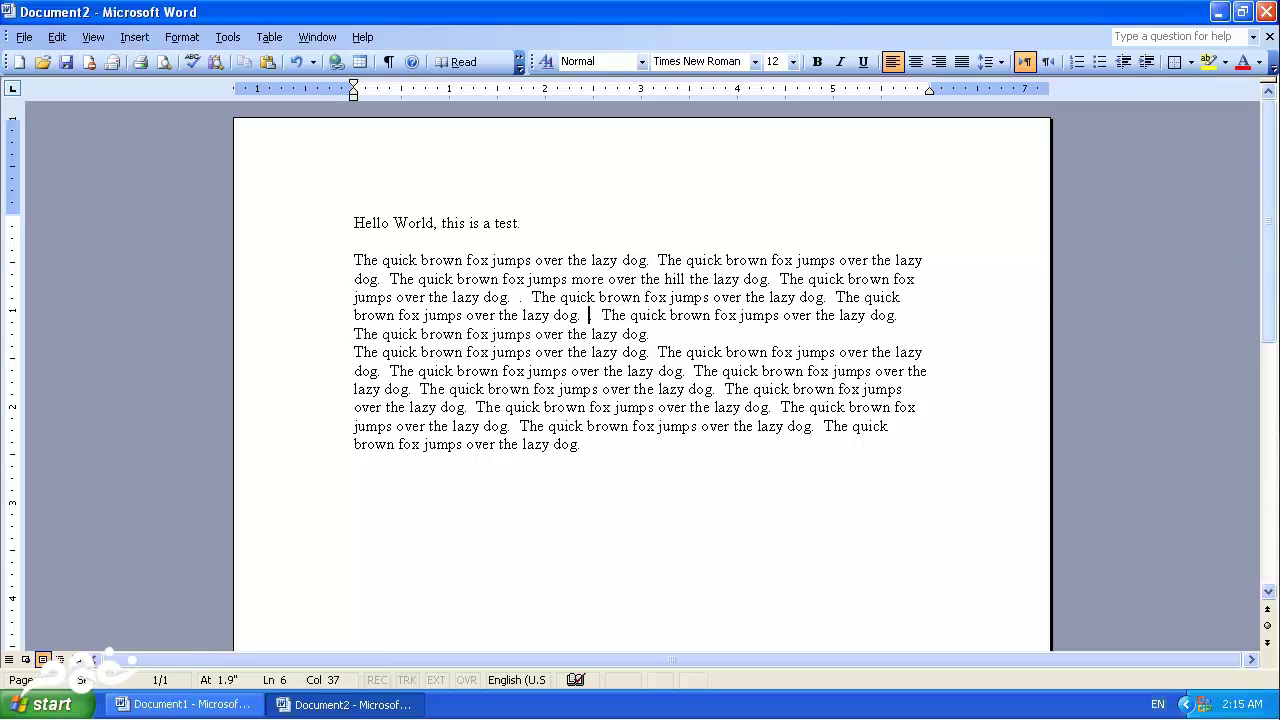
Below the paragraphs, after a blank line, enter "RTLLJLS" in capital letters and start a new line
{"action": "double_click", "coordinate": [632, 481]}
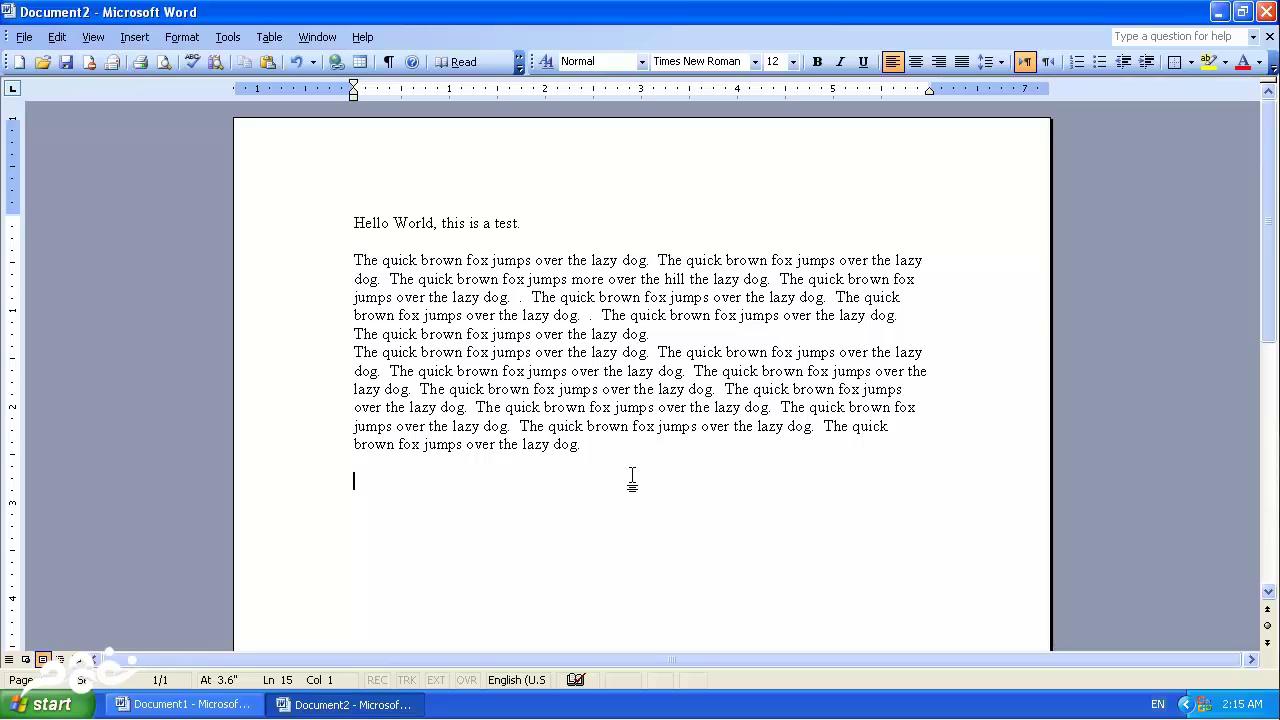
{"action": "type", "text": "RTL"}
{"action": "key", "text": "Caps_Lock"}
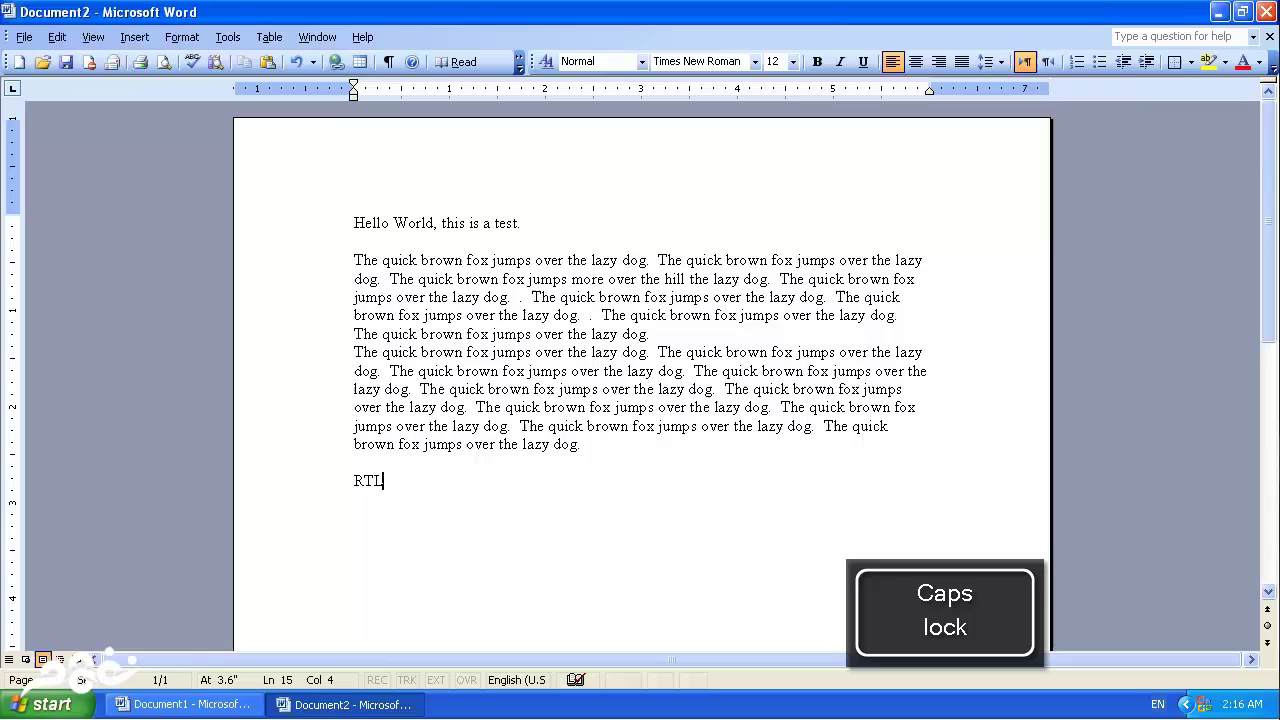
{"action": "type", "text": "LJ"}
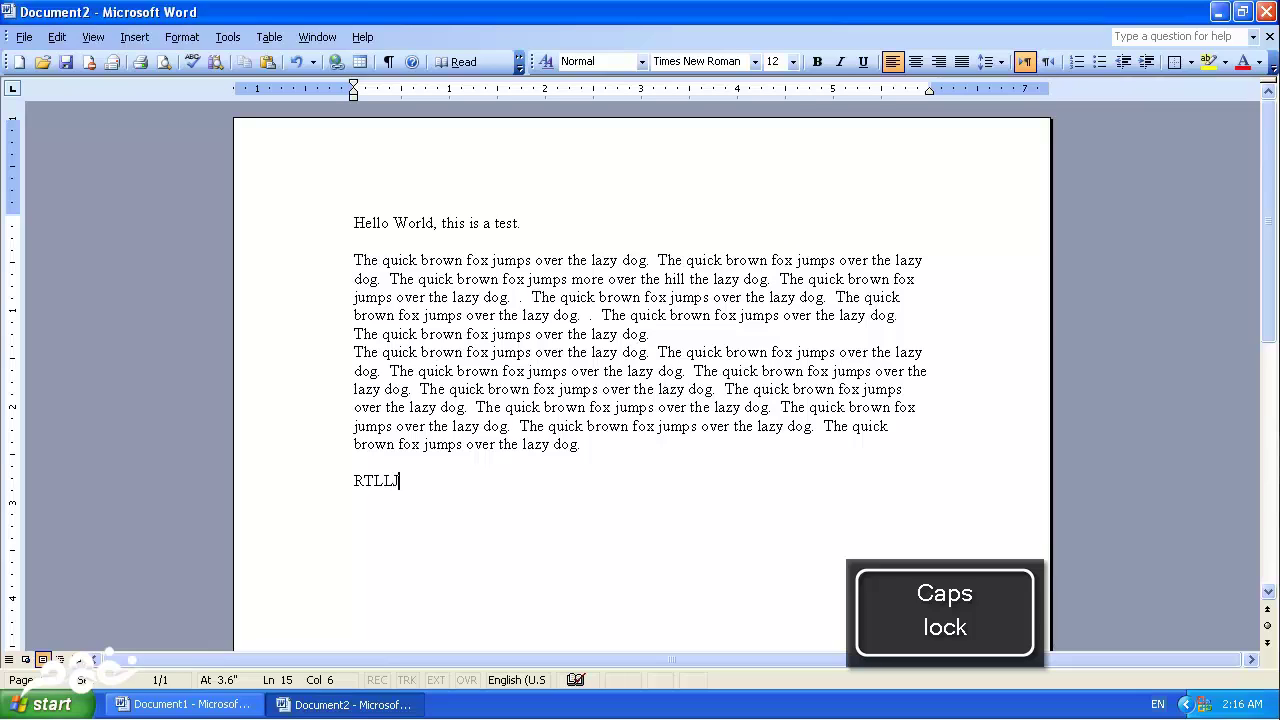
{"action": "type", "text": "LS"}
{"action": "key", "text": "Return"}
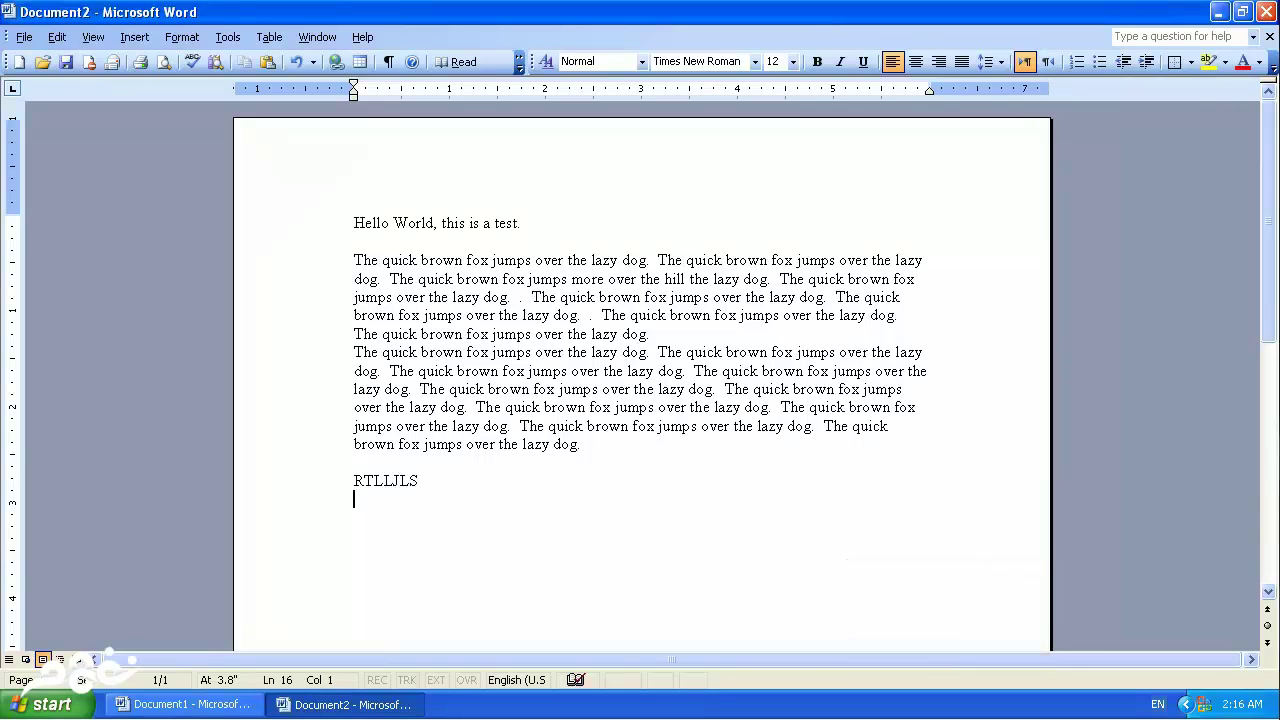
Enter "LONG" in capitals on the new line, immediately followed by "long" in lowercase
{"action": "type", "text": "LONG"}
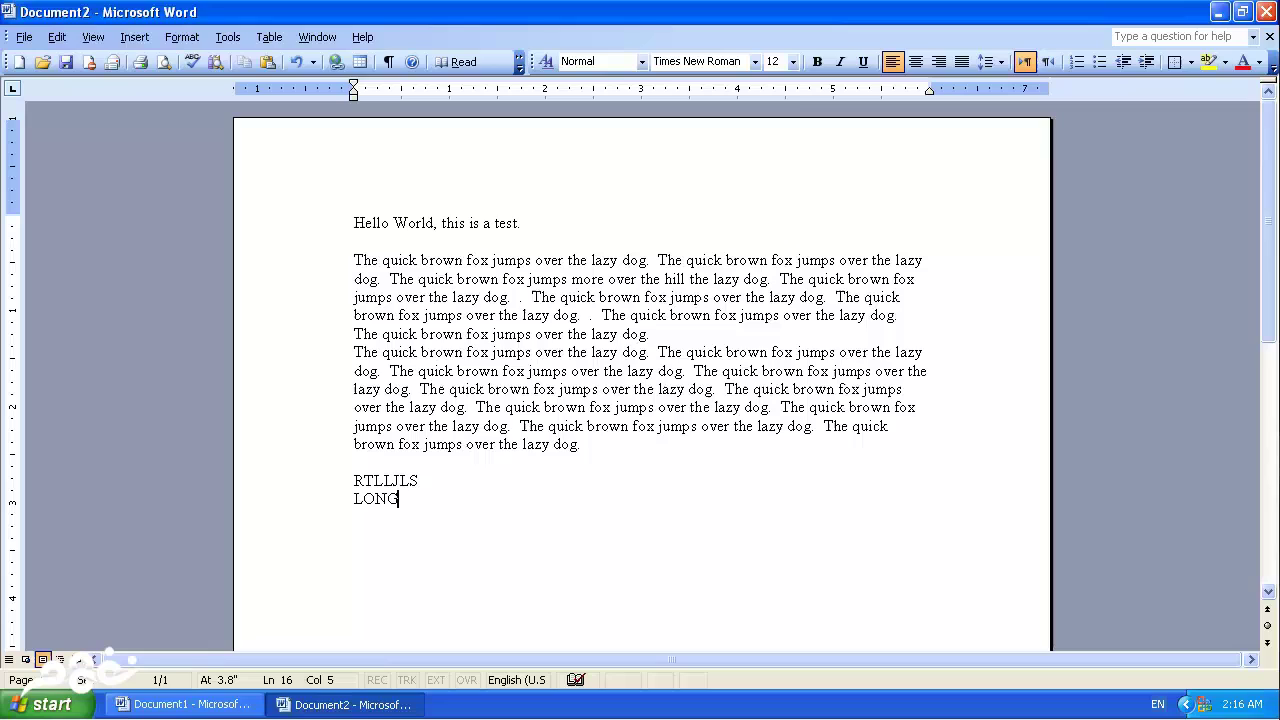
{"action": "key", "text": "Caps_Lock"}
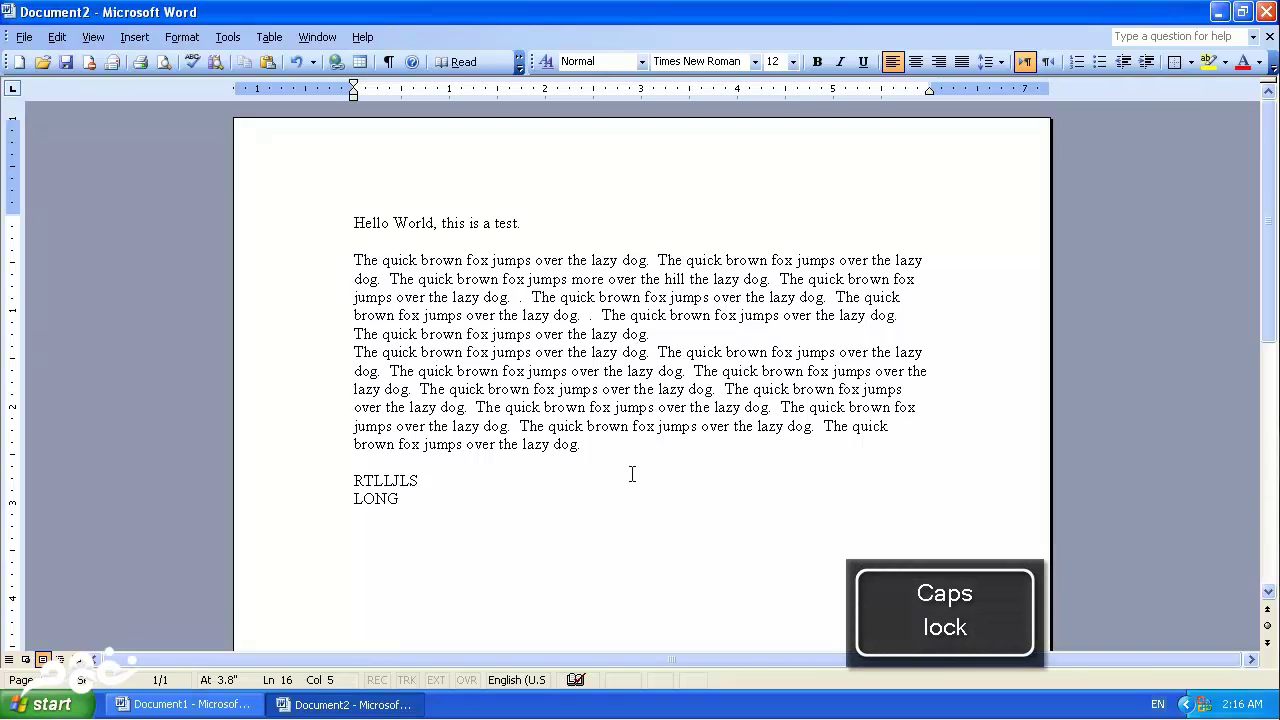
{"action": "type", "text": "long"}
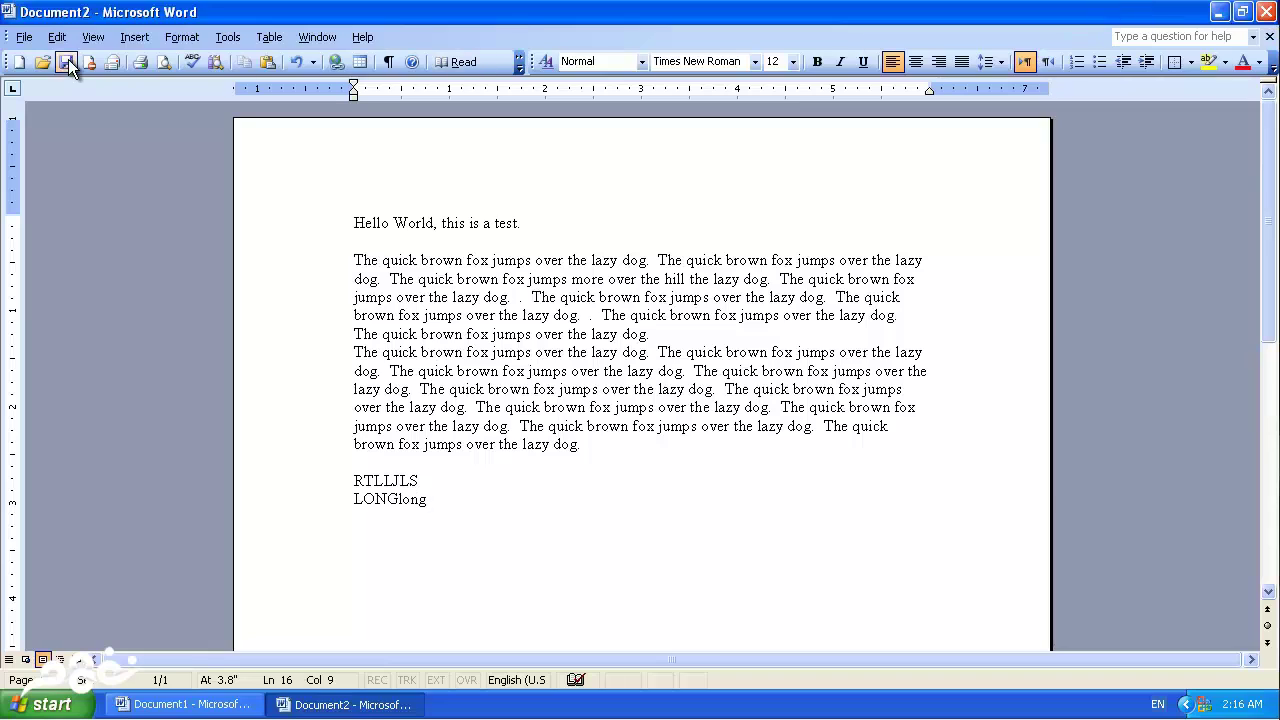
Start saving the document and choose the owner's personal documents folder under My Computer as the save location
{"action": "left_click", "coordinate": [24, 40]}
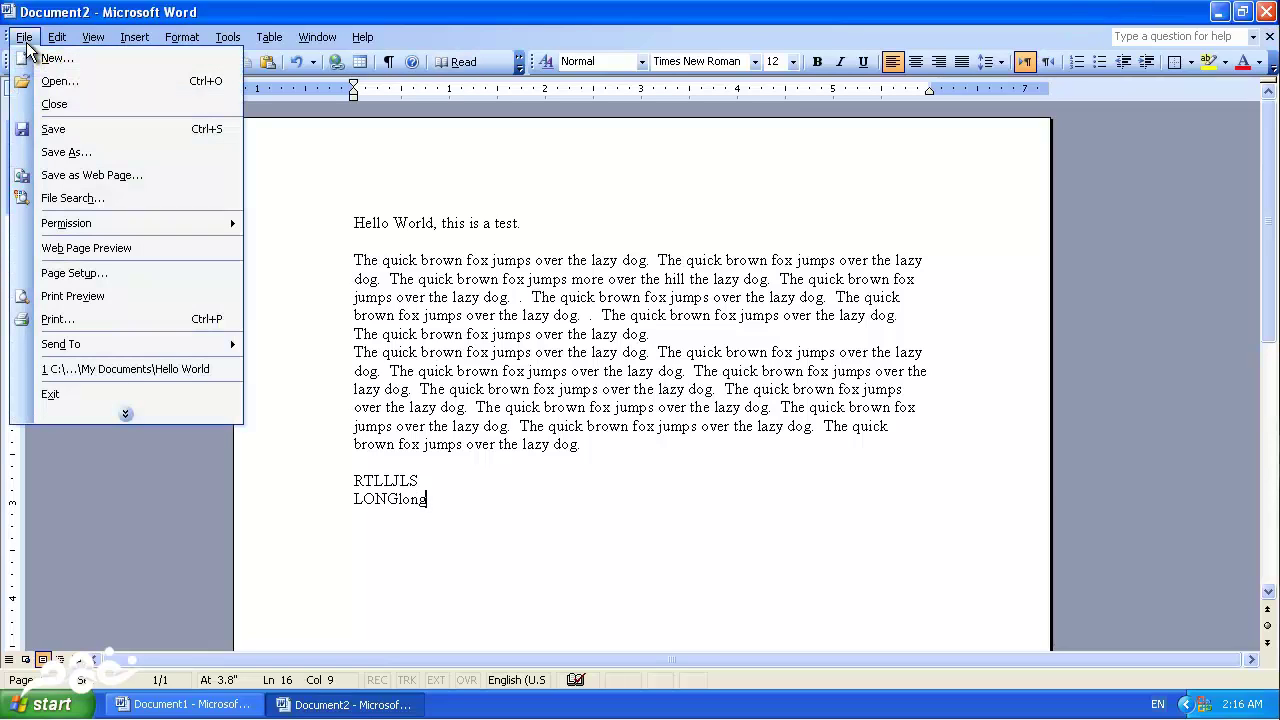
{"action": "left_click", "coordinate": [45, 130]}
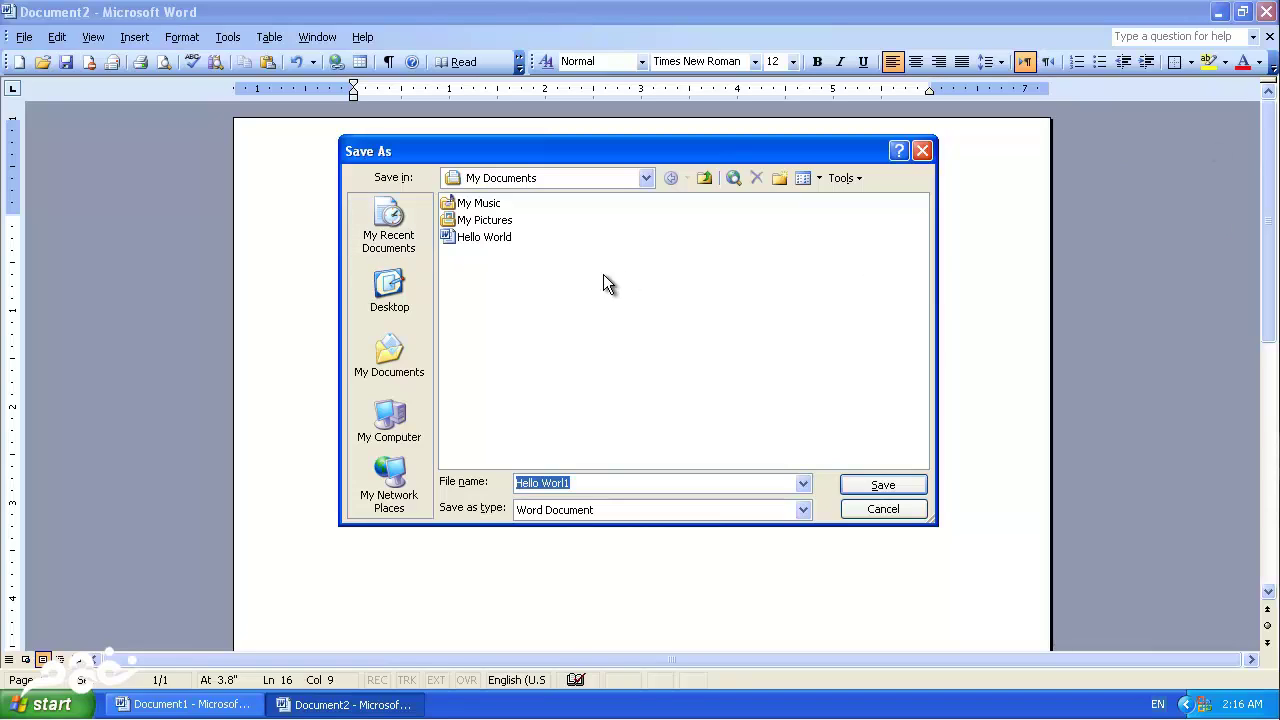
{"action": "left_click", "coordinate": [647, 176]}
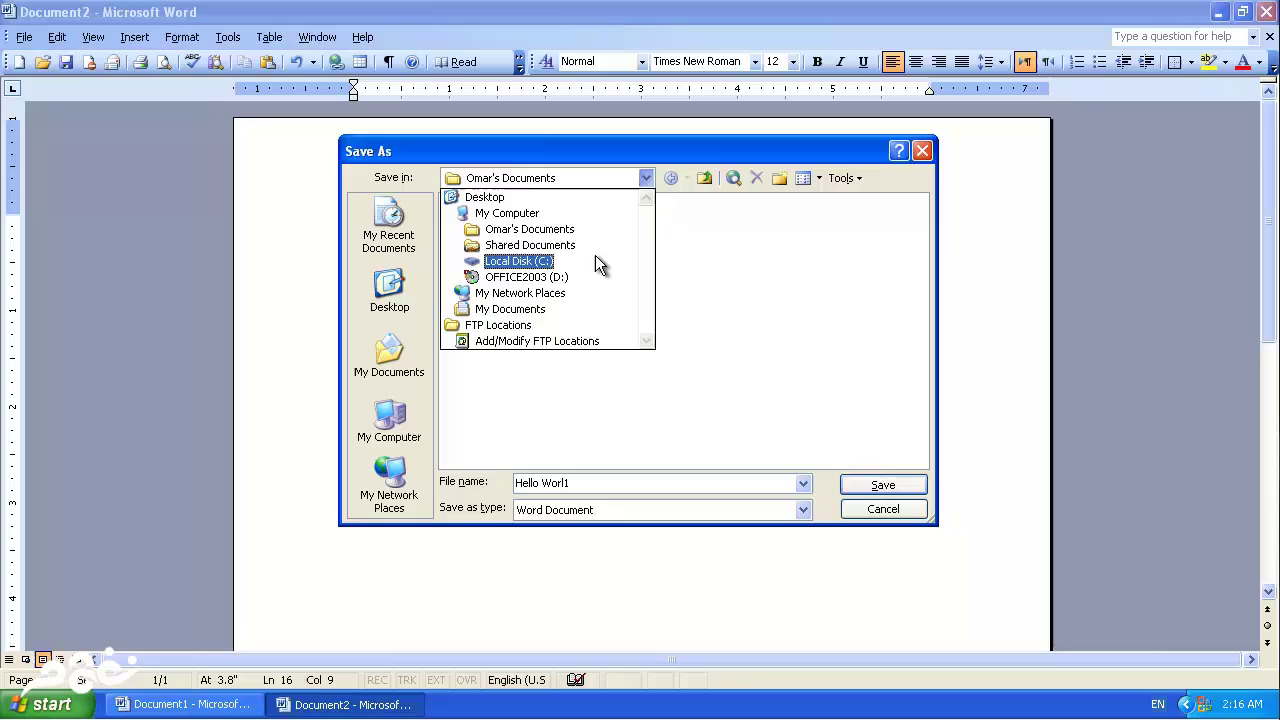
{"action": "left_click", "coordinate": [537, 229]}
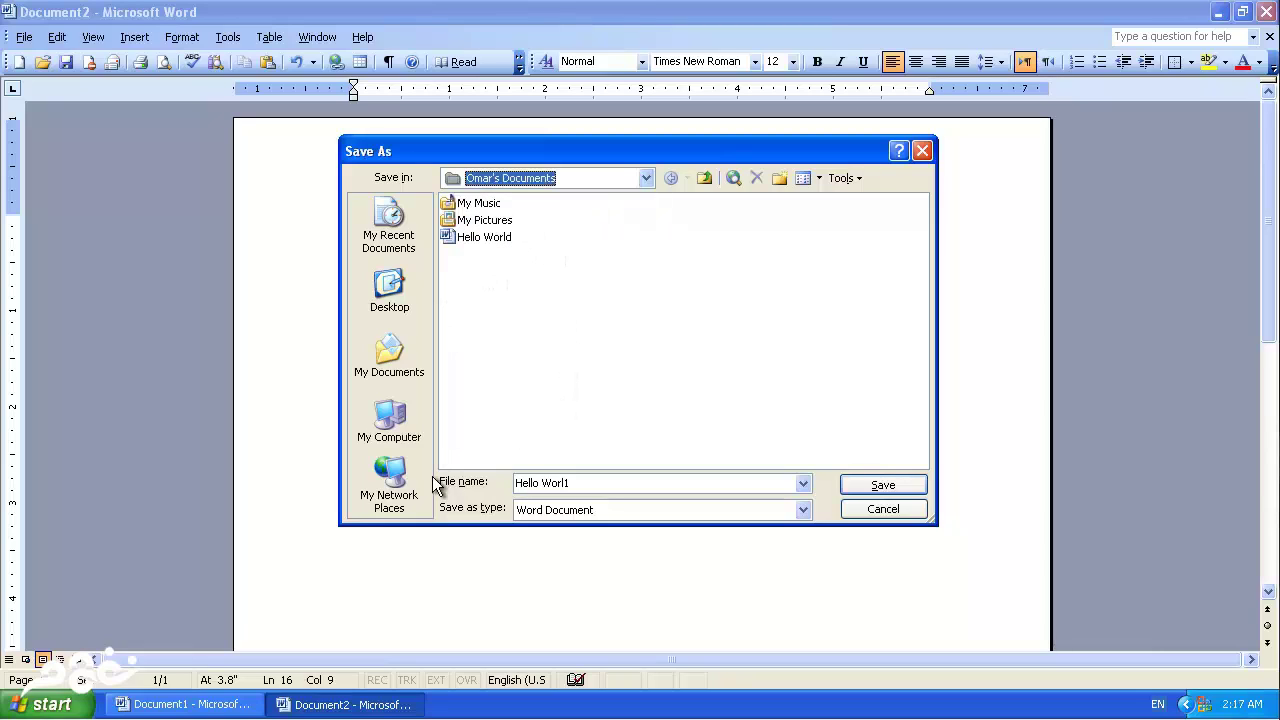
Replace the suggested file name with "Word Lesson" and save the file as a Word Document
{"action": "left_click", "coordinate": [663, 484]}
{"action": "left_click_drag", "start_coordinate": [585, 482], "coordinate": [498, 482]}
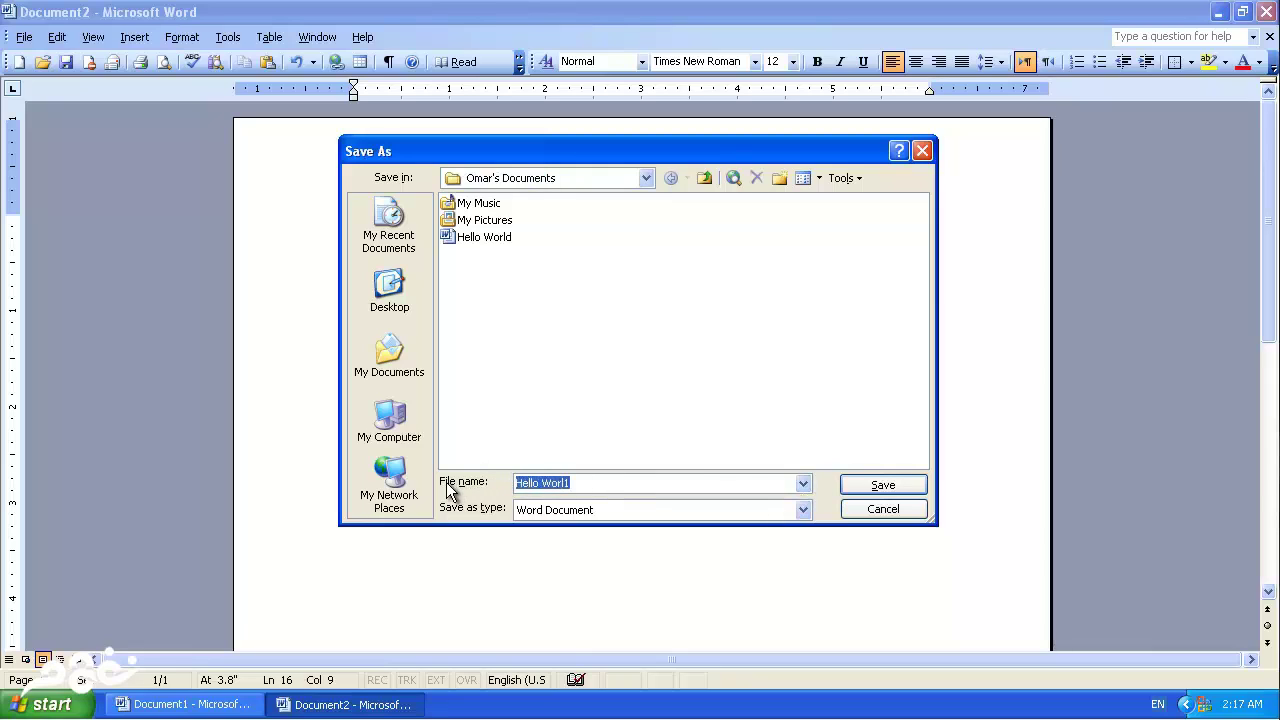
{"action": "key", "text": "BackSpace"}
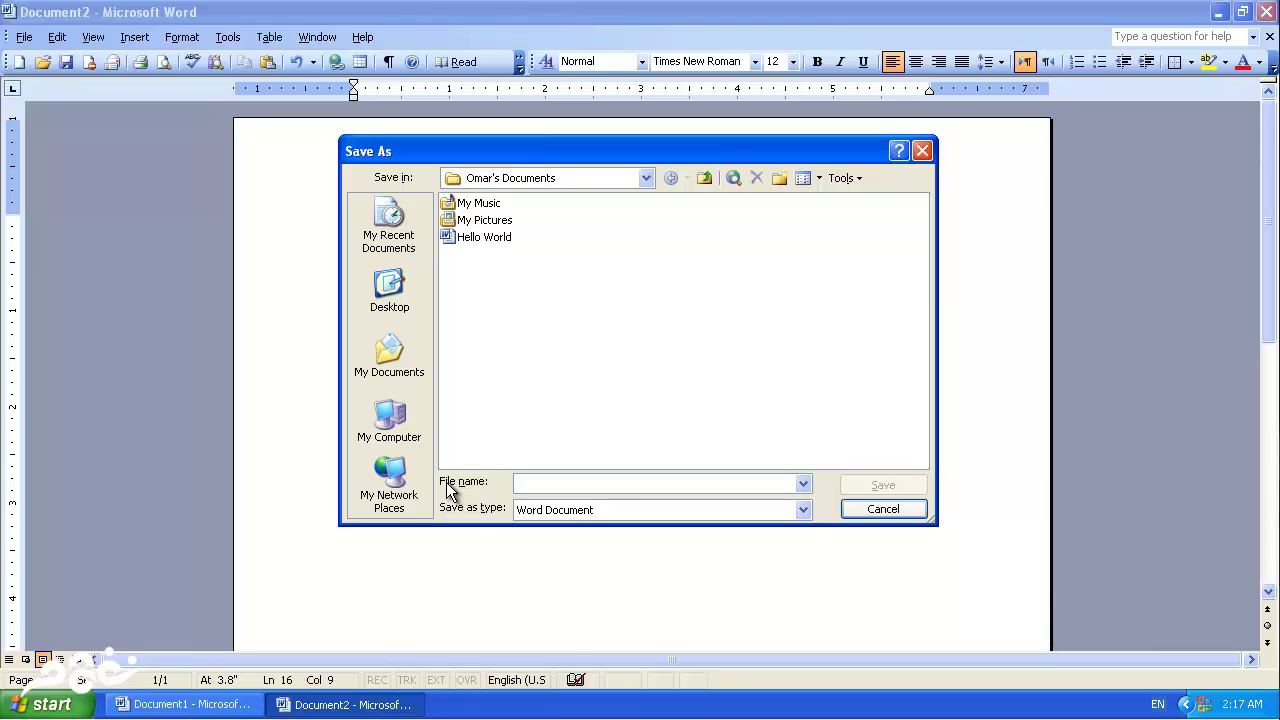
{"action": "type", "text": "W"}
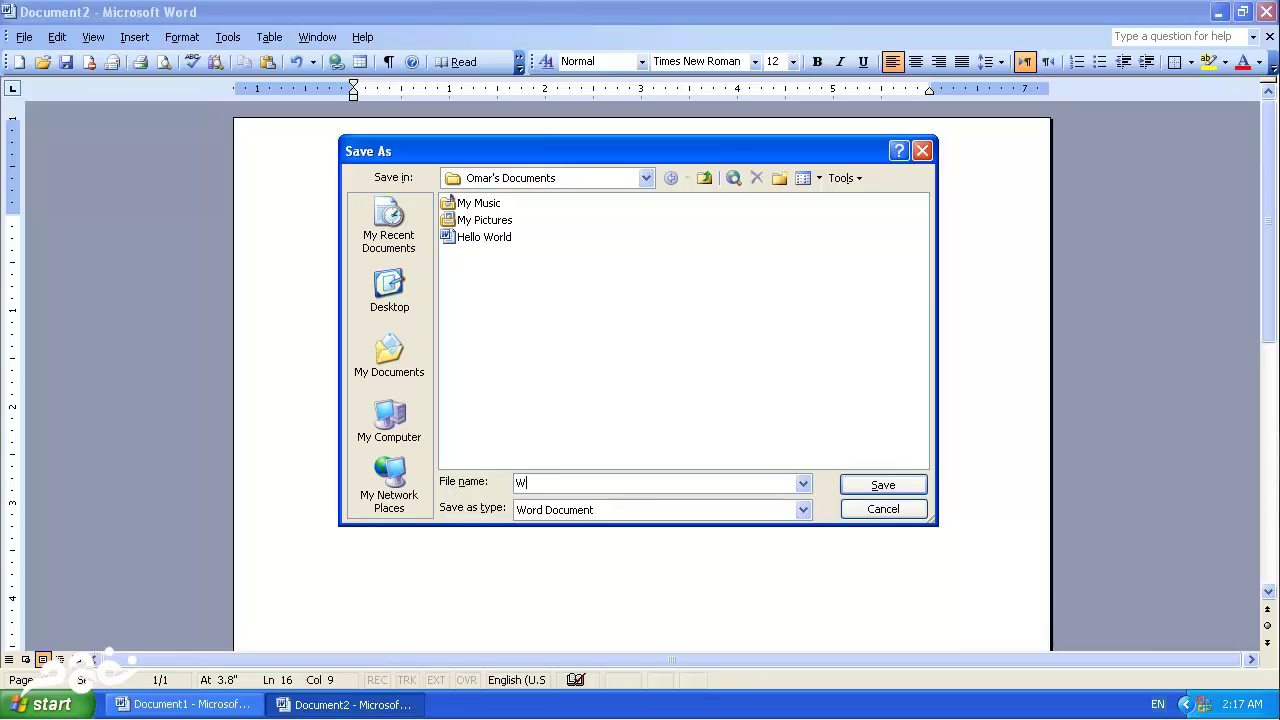
{"action": "type", "text": "ord Lesson"}
{"action": "left_click", "coordinate": [850, 485]}
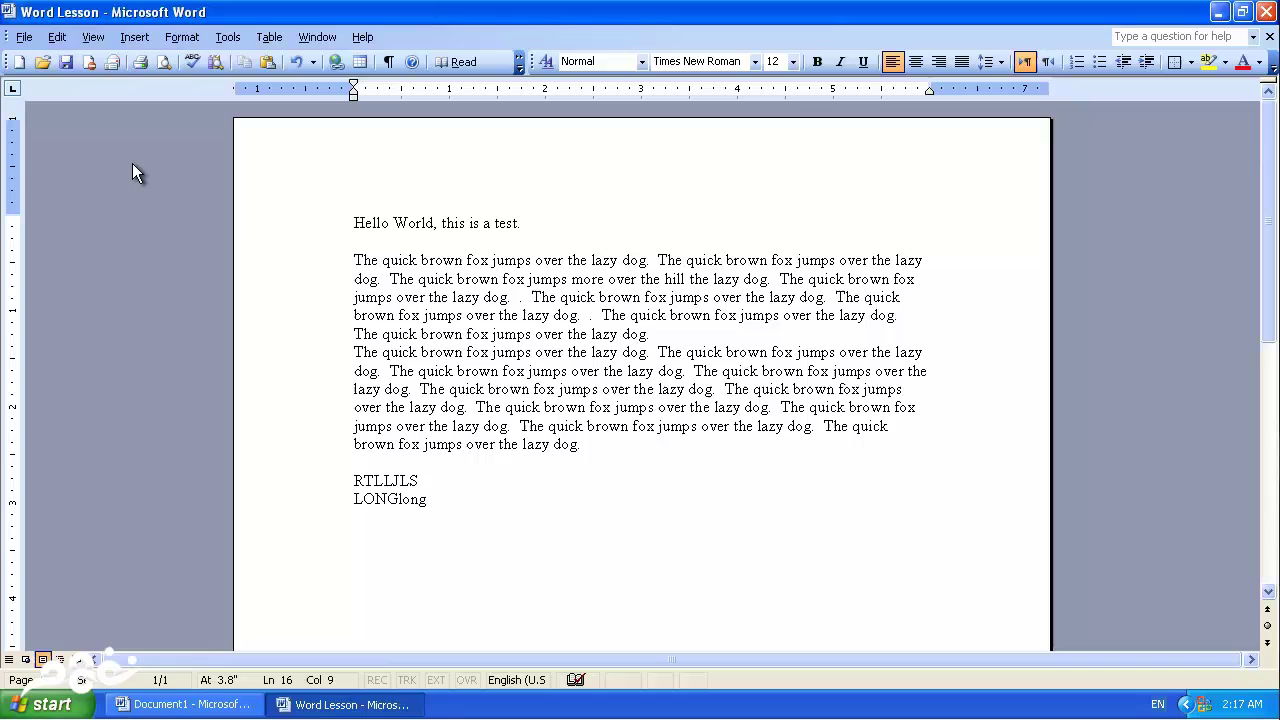
Look over the saved Word Lesson document and close it, leaving Word running
{"action": "left_click", "coordinate": [483, 297]}
{"action": "scroll", "coordinate": [493, 278], "scroll_direction": "down", "scroll_amount": 1}
{"action": "scroll", "coordinate": [600, 281], "scroll_direction": "up", "scroll_amount": 1}
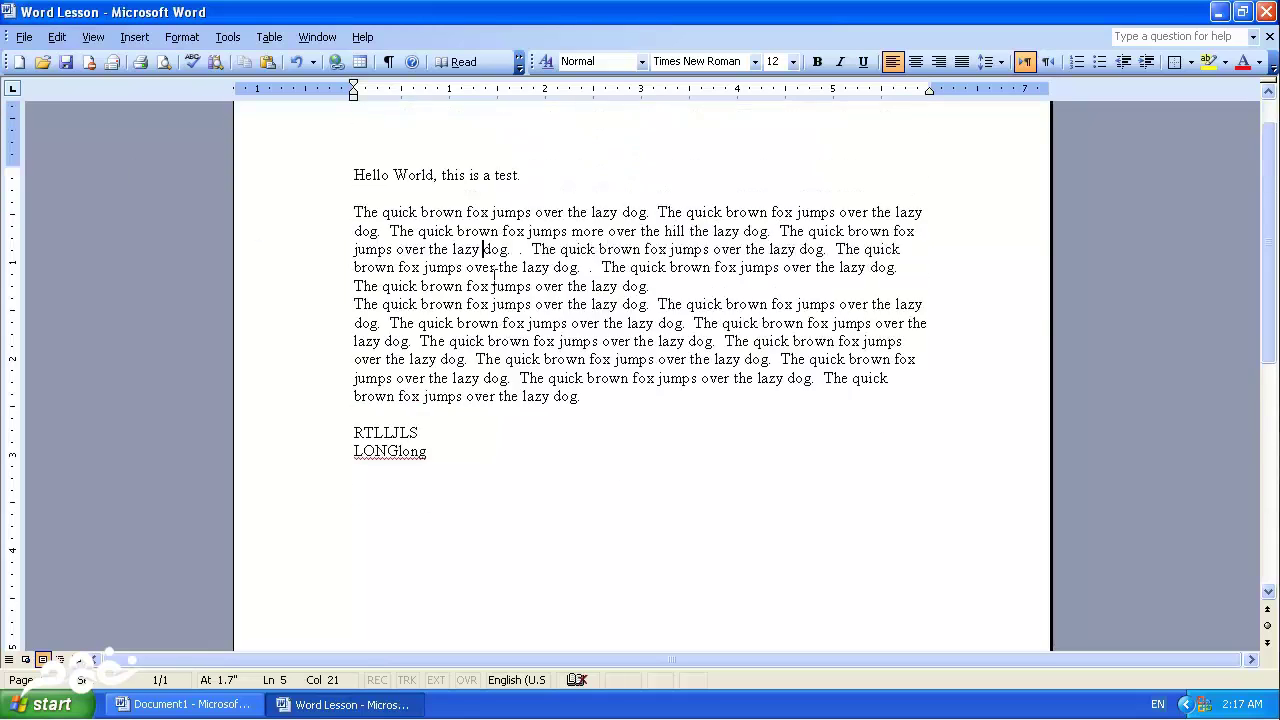
{"action": "scroll", "coordinate": [655, 288], "scroll_direction": "down", "scroll_amount": 3}
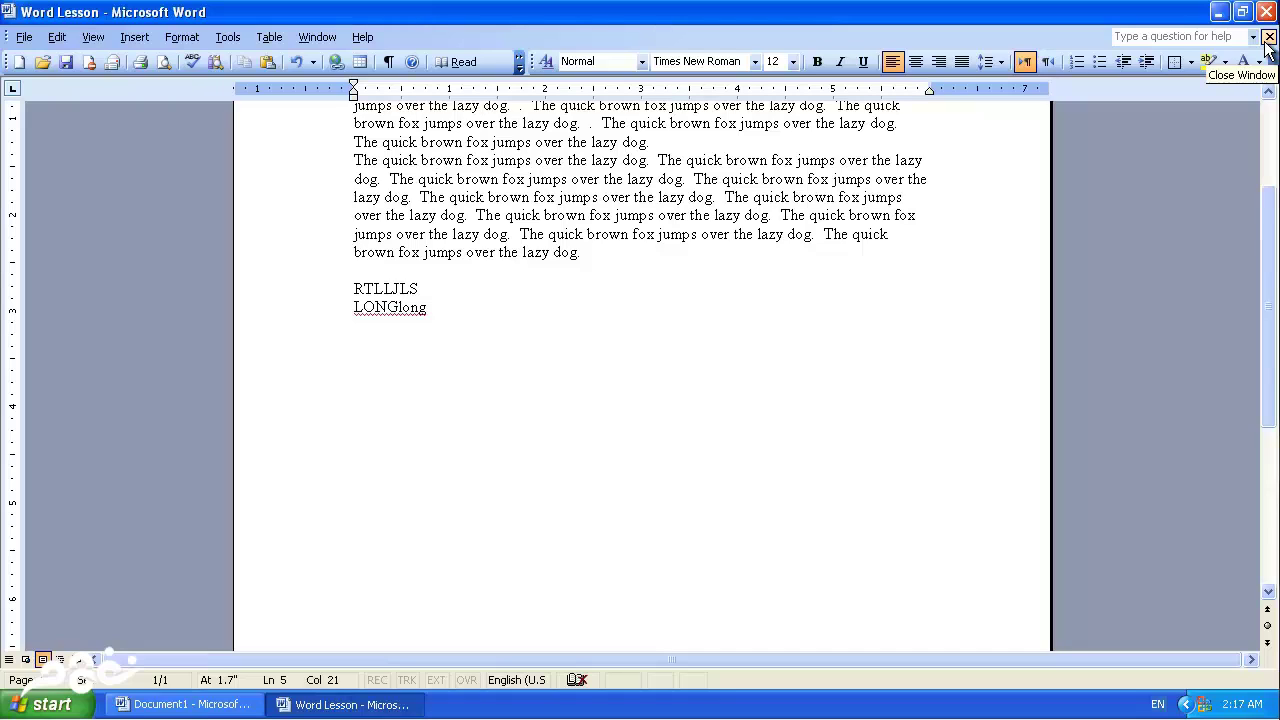
{"action": "left_click", "coordinate": [1266, 40]}
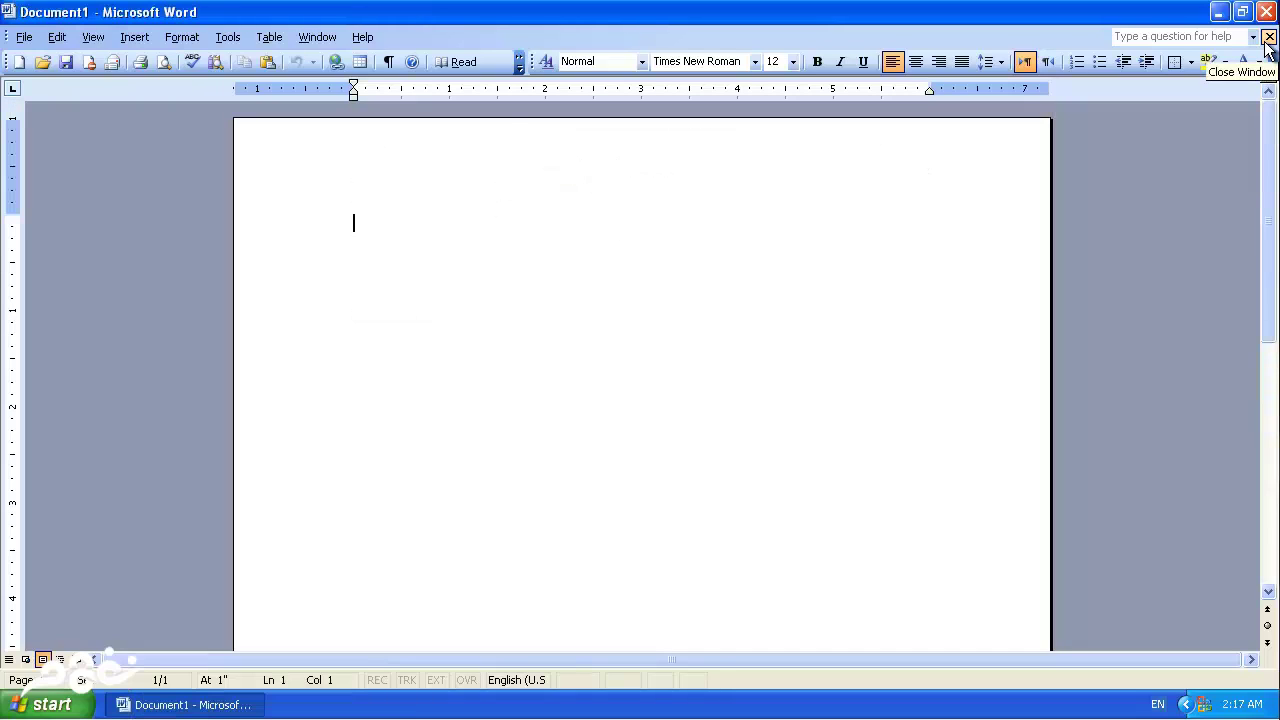